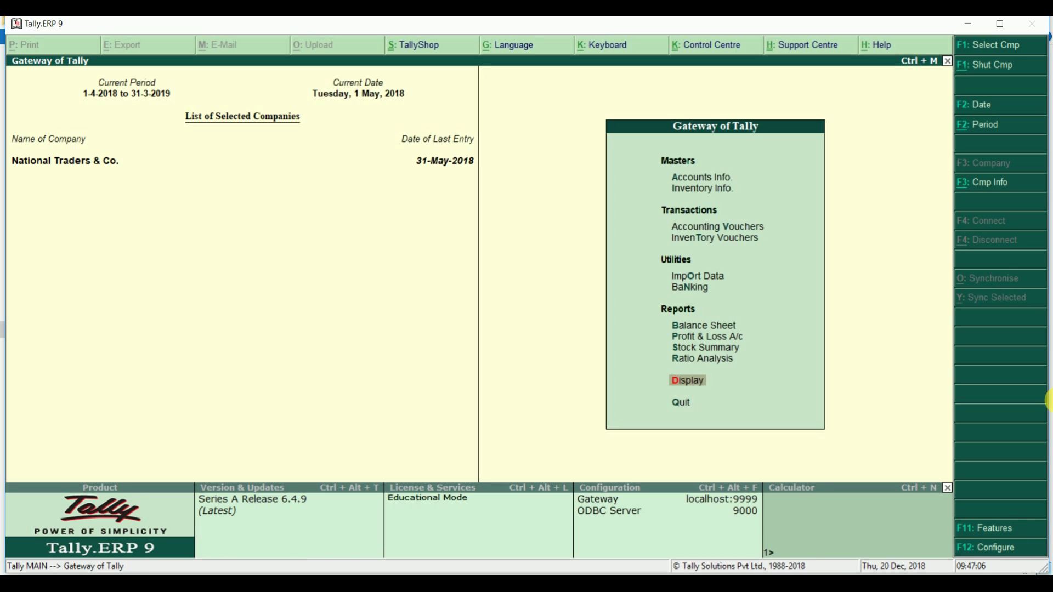
Review the company's inventory features, checking the zero-valued transactions and multiple godowns settings, and leave without changing anything
key(F11)
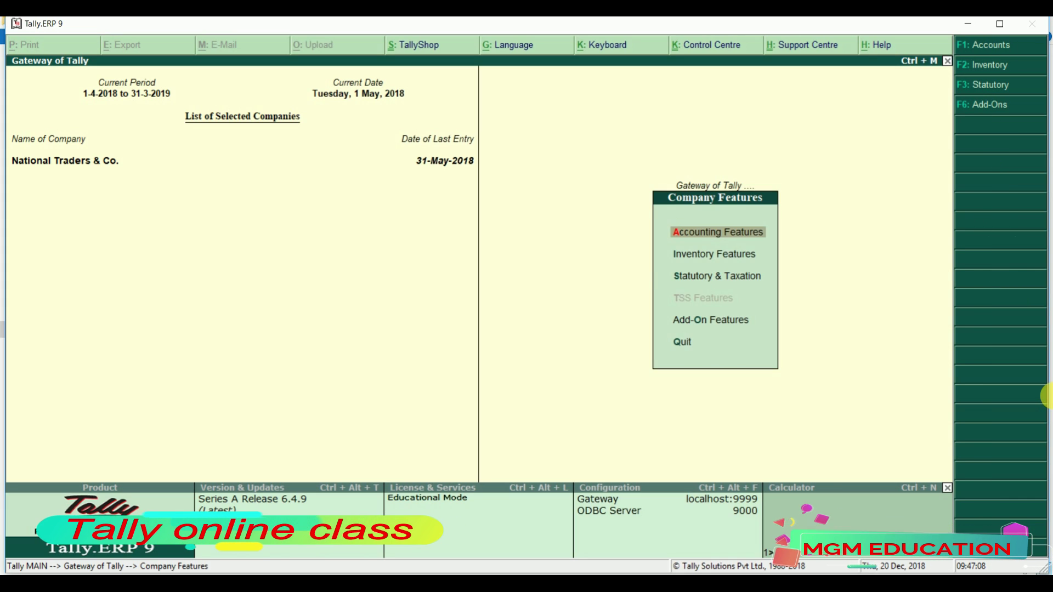
key(Down)
key(Return)
key(Return)
key(Return)
key(Return)
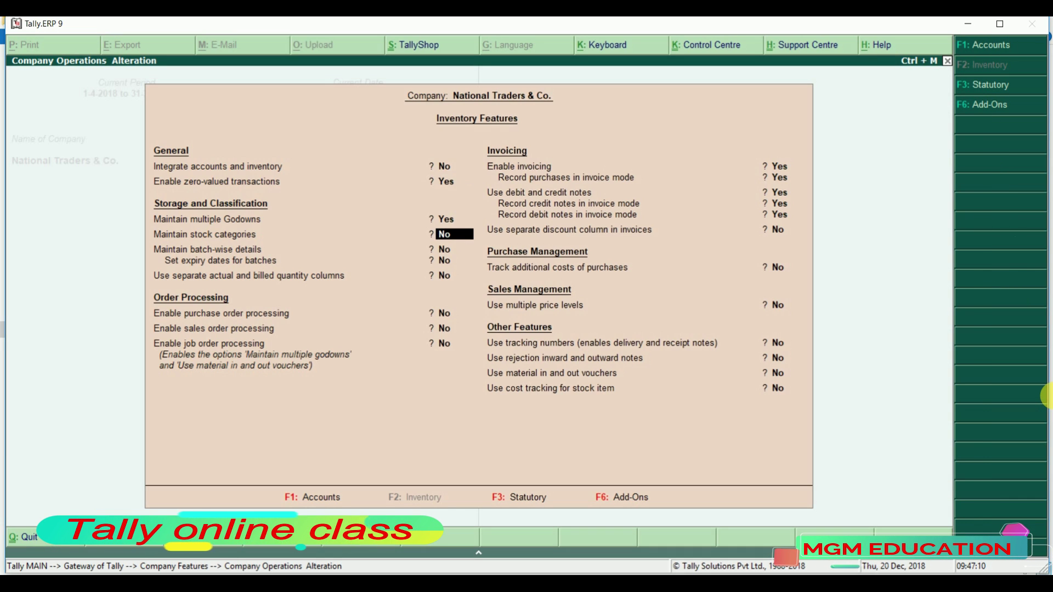
key(Up)
key(Up)
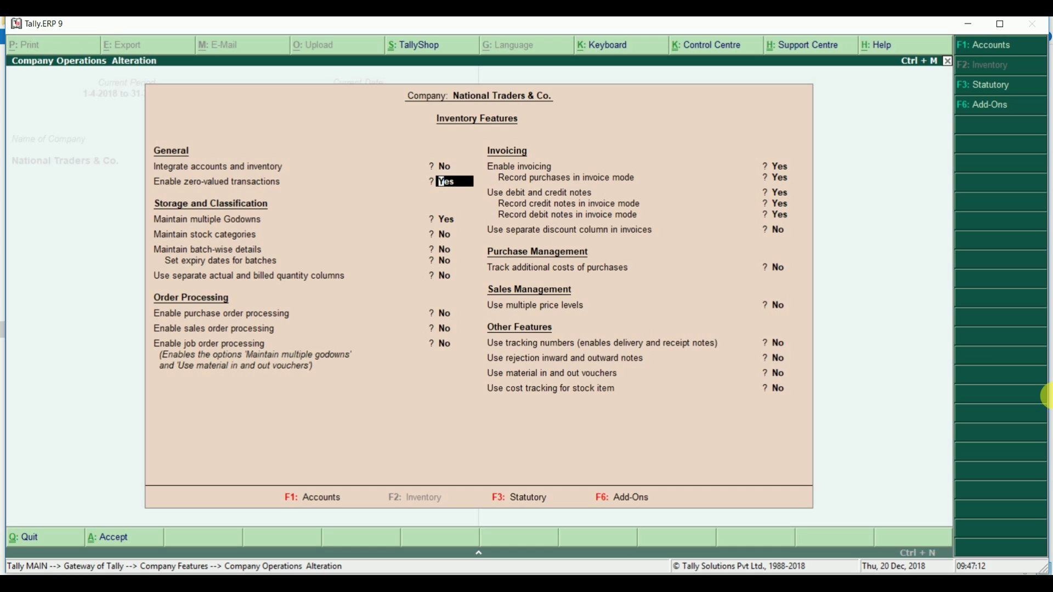
key(Down)
key(Down)
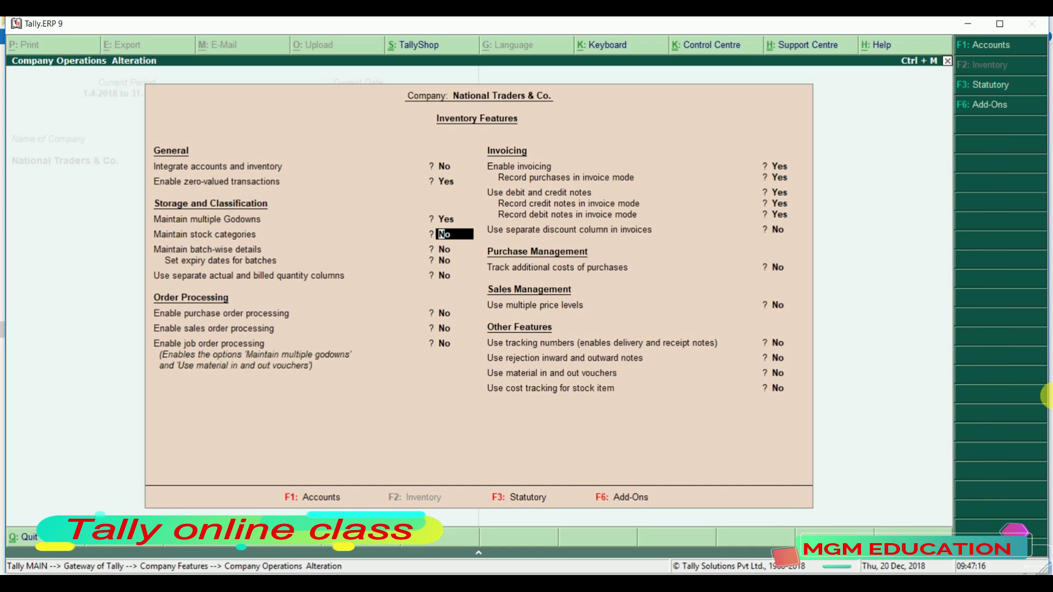
key(Escape)
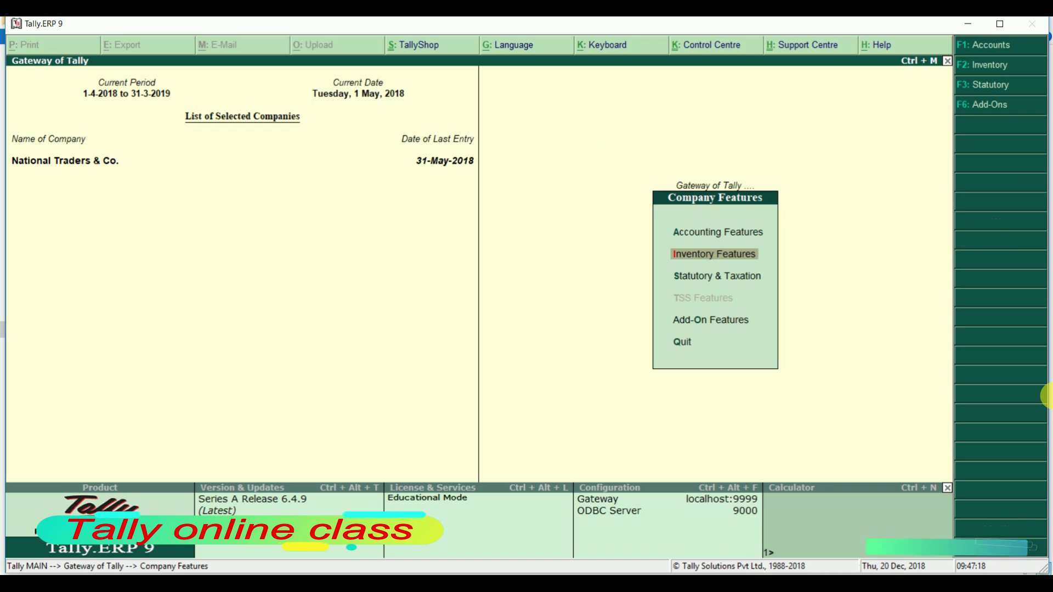
key(Escape)
Display the Godown Summary report from the inventory statements for the Delhi godown
key(Return)
key(Down)
key(Down)
key(Down)
key(Down)
key(Down)
key(Down)
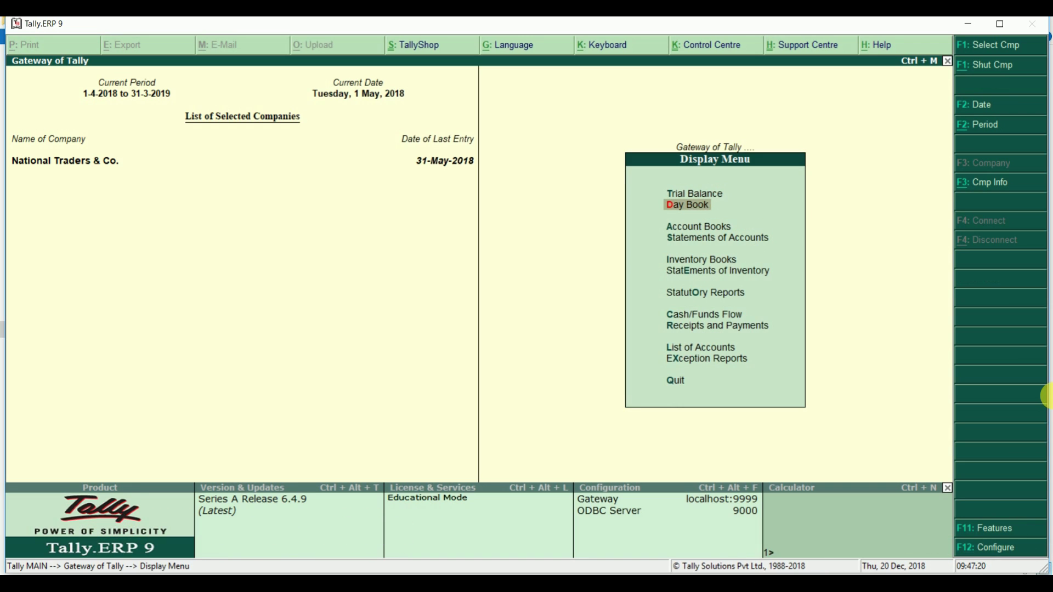
key(Up)
key(Return)
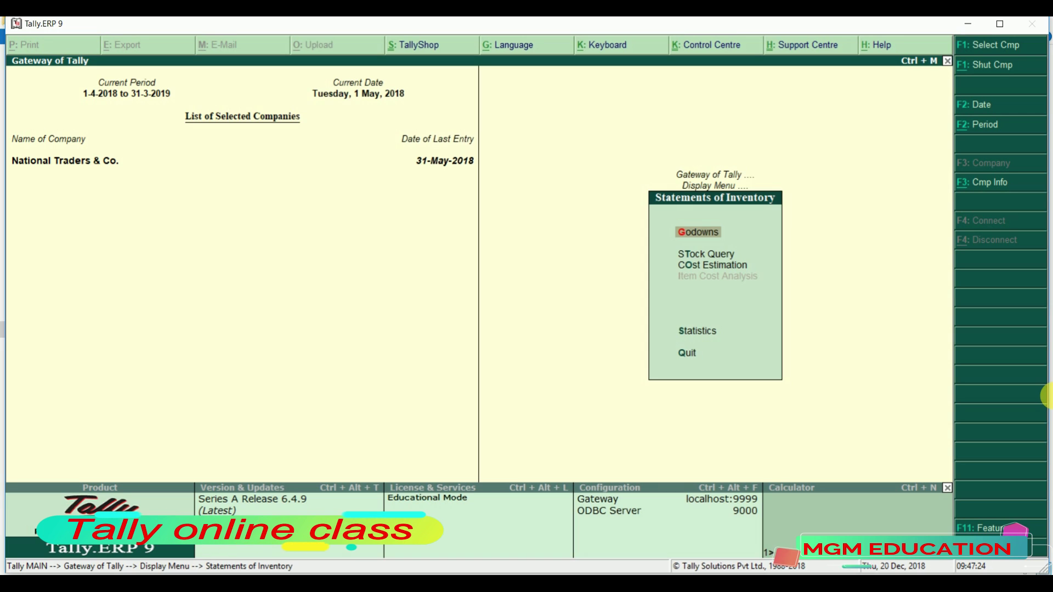
key(Return)
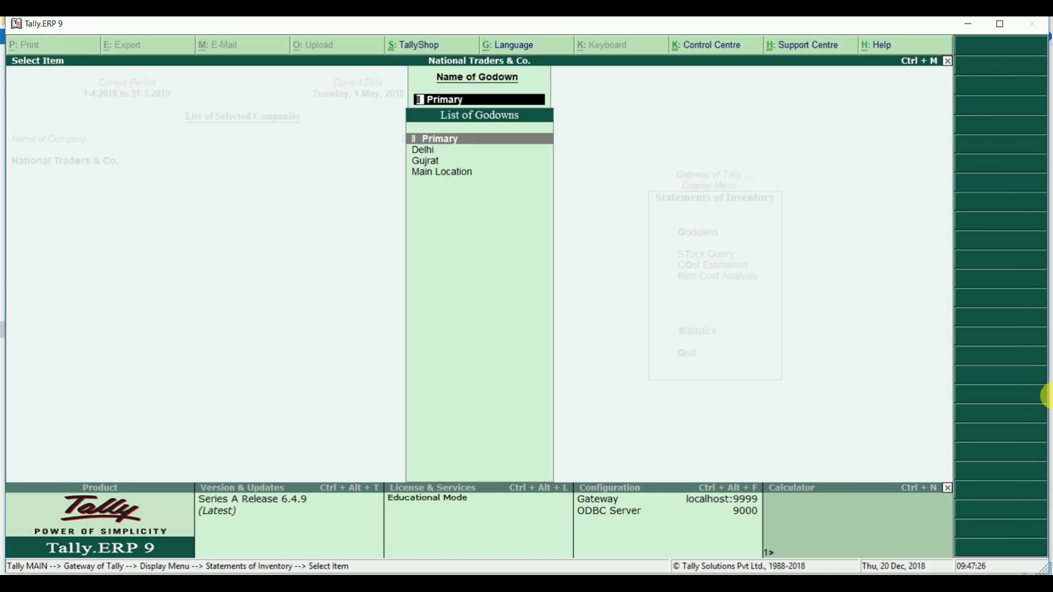
key(Down)
key(Return)
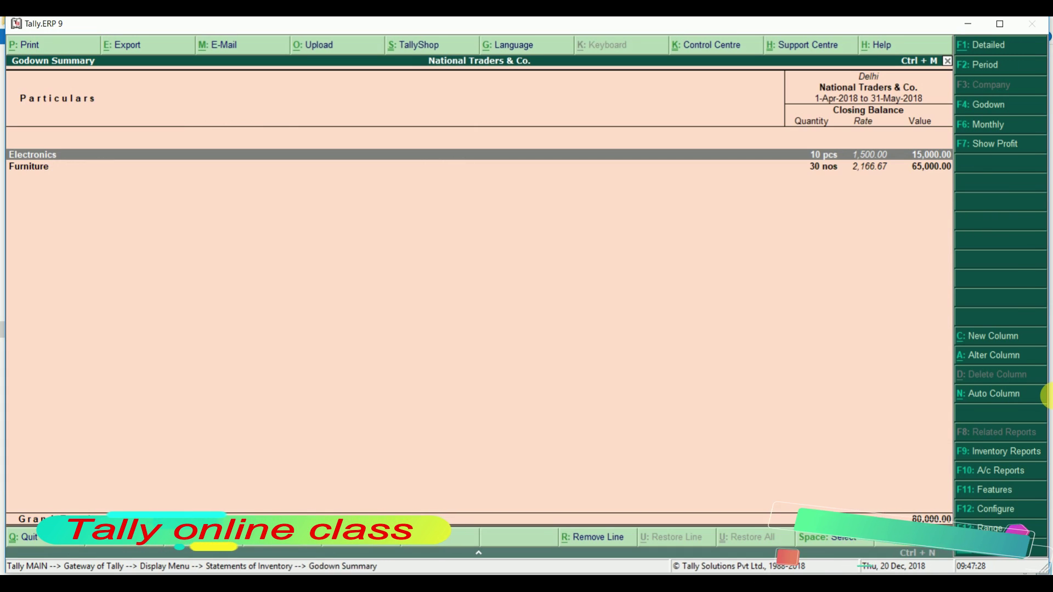
Examine the items of the Furniture and Electronics stock groups held in the Delhi godown
key(Down)
key(Return)
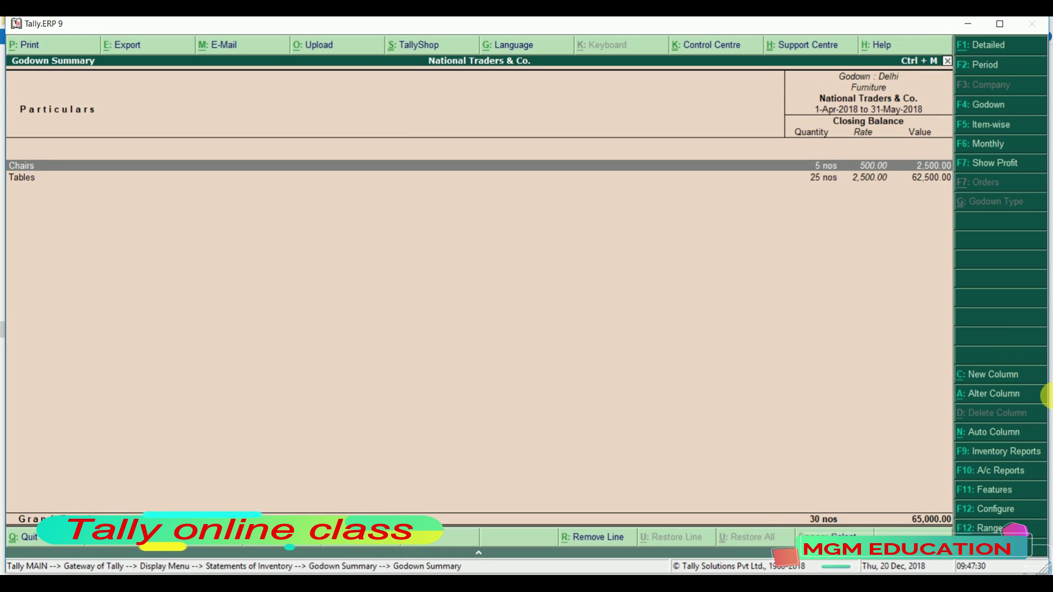
key(Escape)
key(Up)
key(Return)
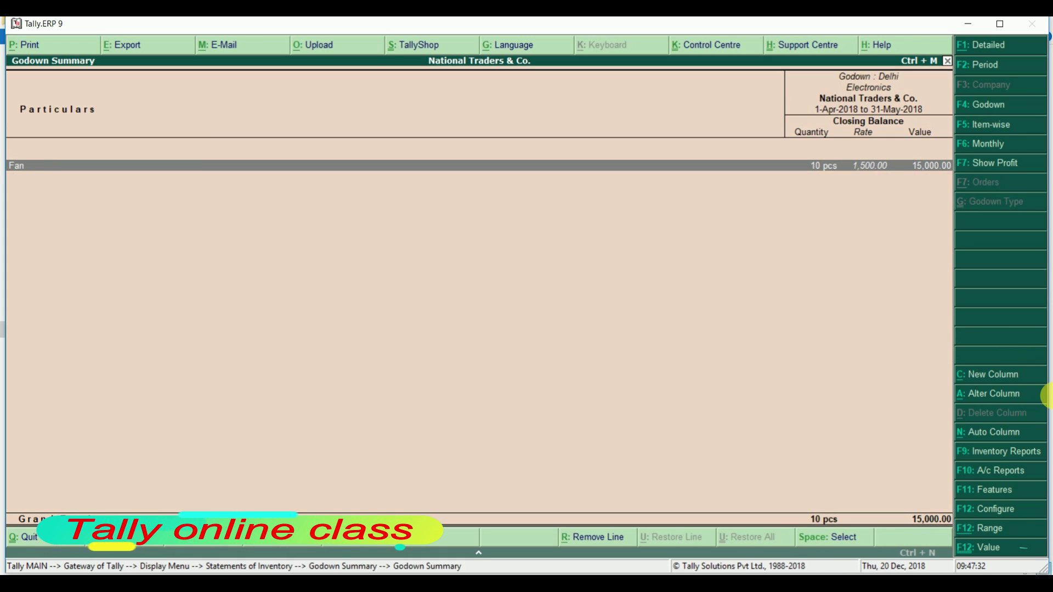
key(Escape)
Change the summary to the Gujrat godown and examine the monthly summary of its Chairs
key(F4)
key(Down)
key(Return)
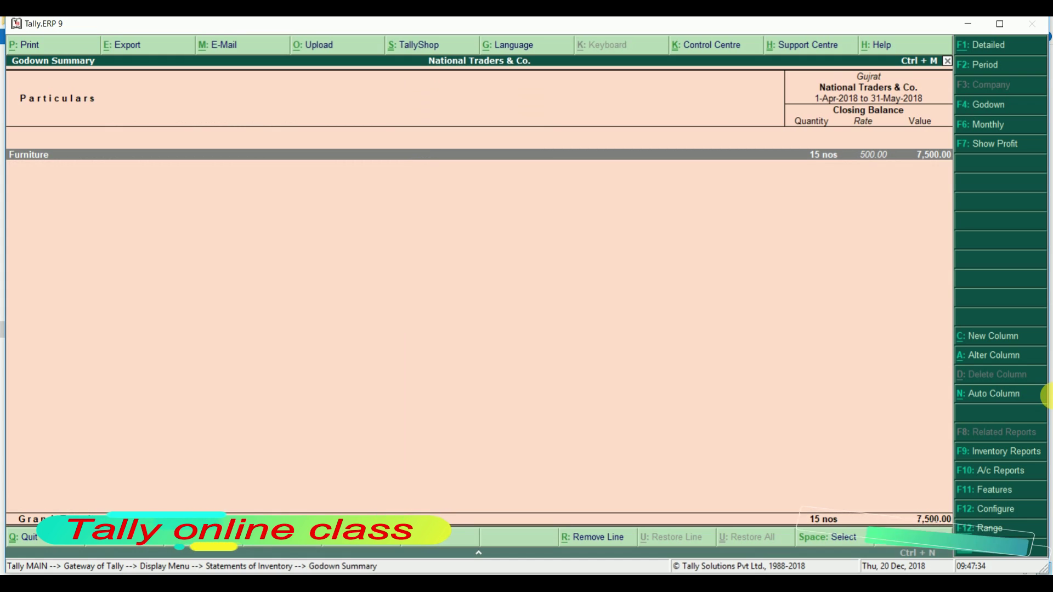
key(Return)
key(Return)
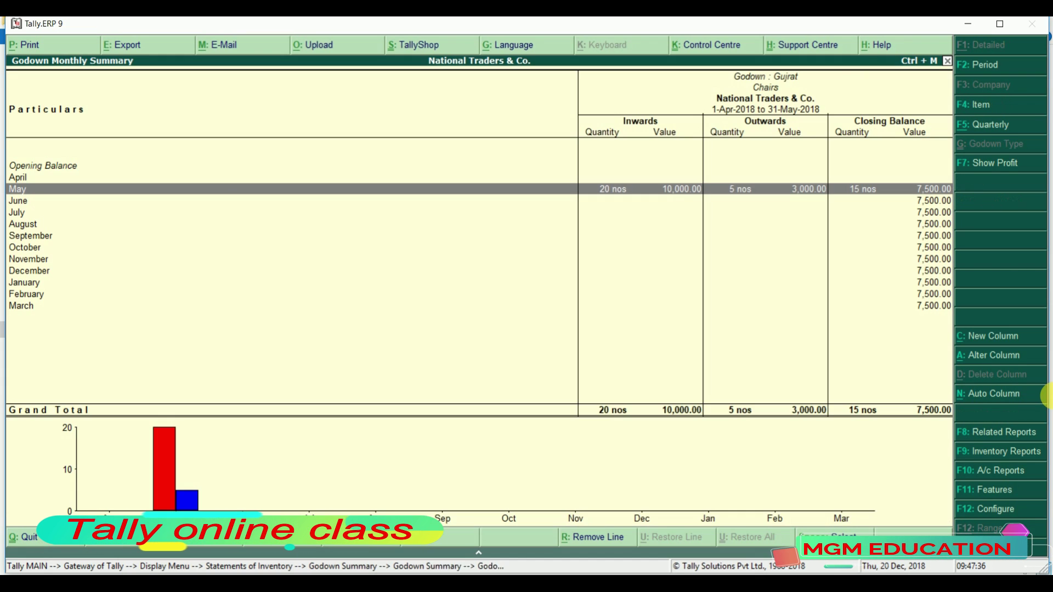
key(Escape)
key(Escape)
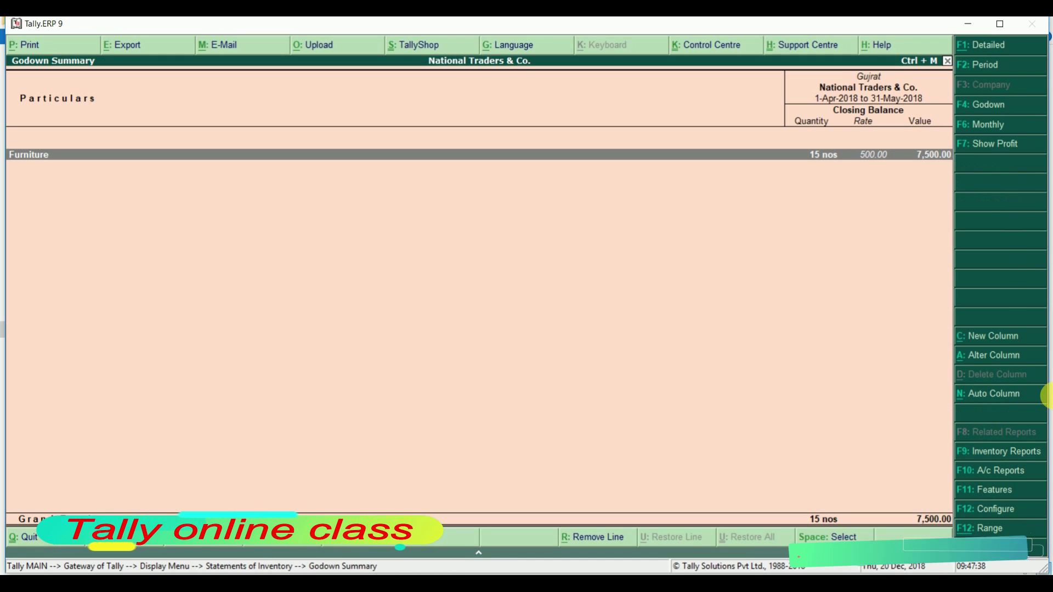
Reopen the Delhi godown's summary and view the items in its Electronics group
key(Escape)
key(Up)
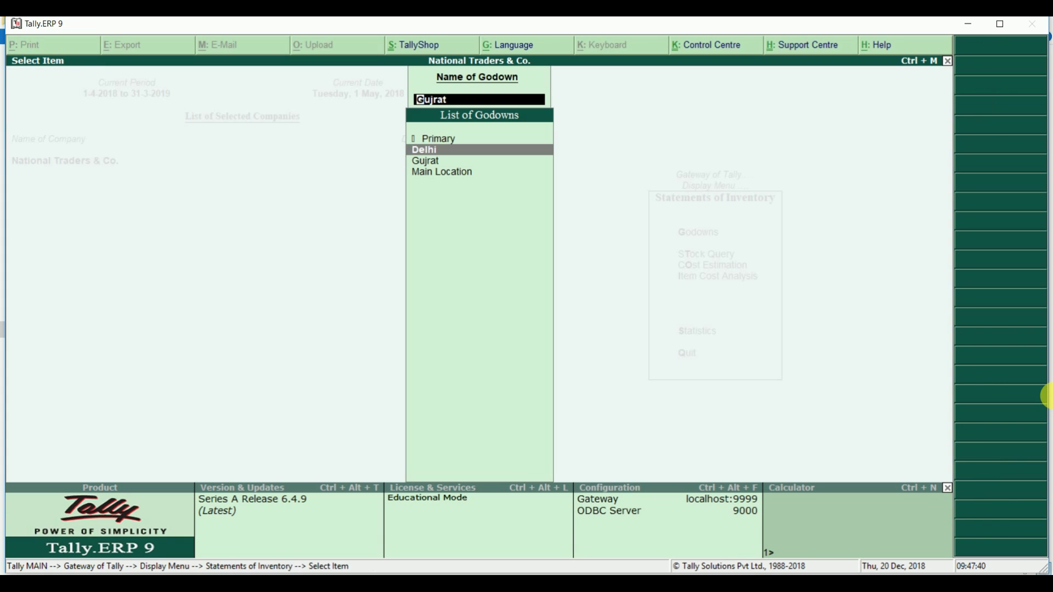
key(Return)
key(Down)
key(Up)
key(Return)
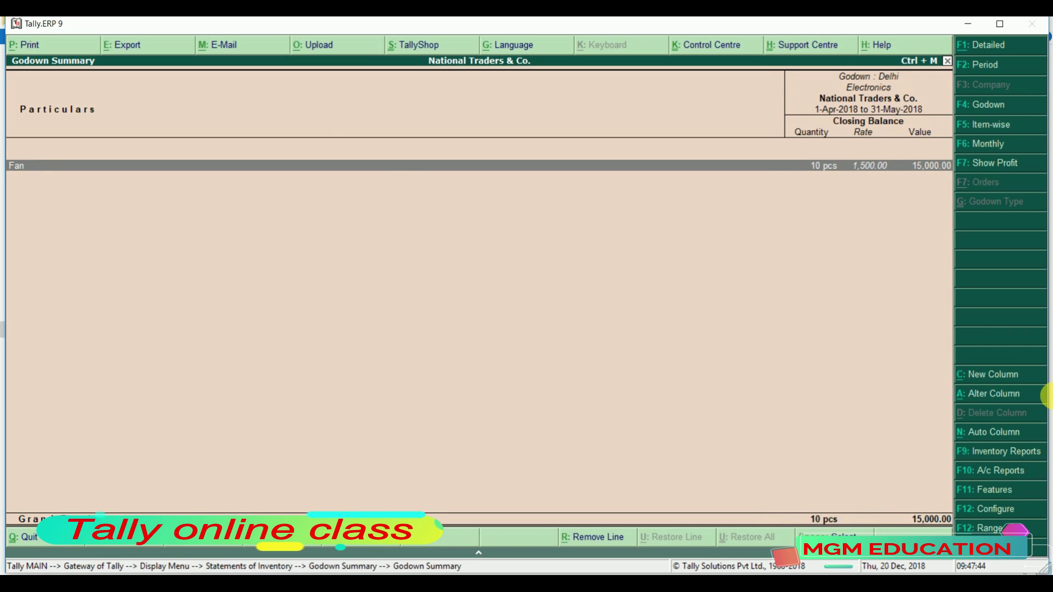
key(Escape)
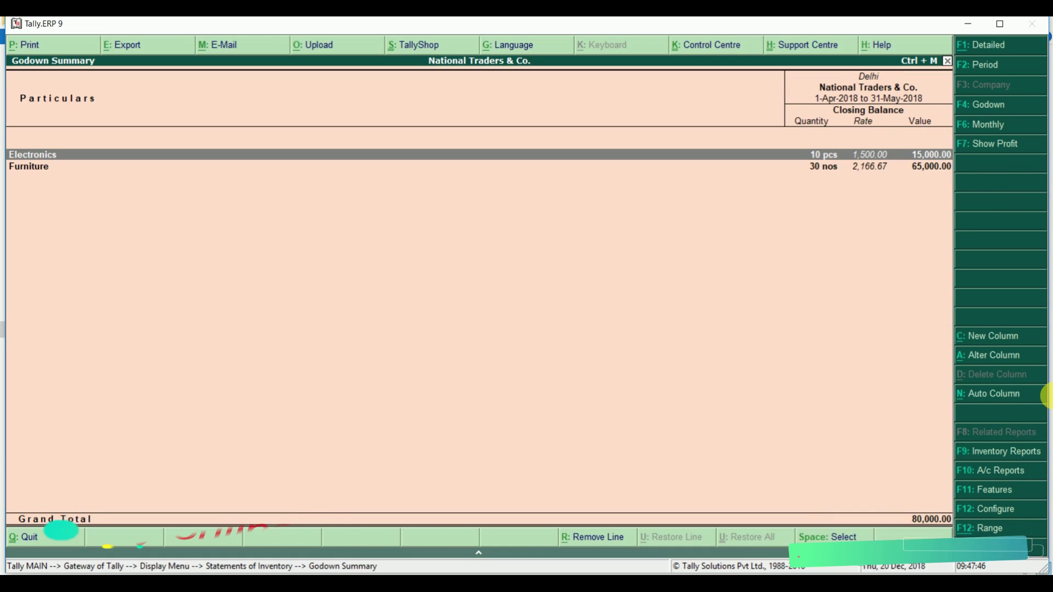
Return to the godown list, recheck Delhi's Electronics stock, and leave the inventory reports for the Gateway of Tally
key(Escape)
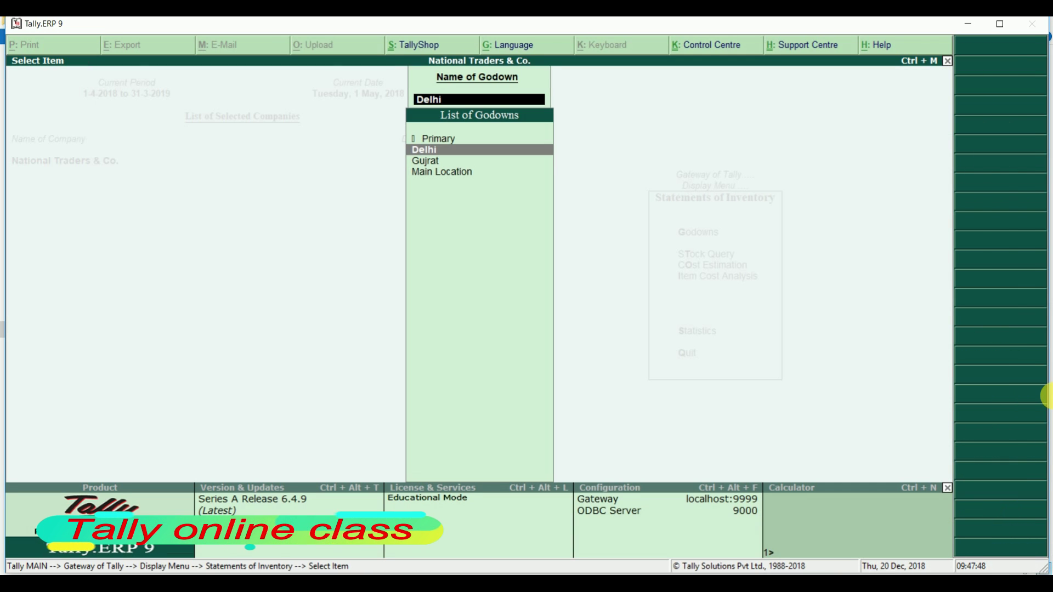
key(Down)
key(Up)
key(Down)
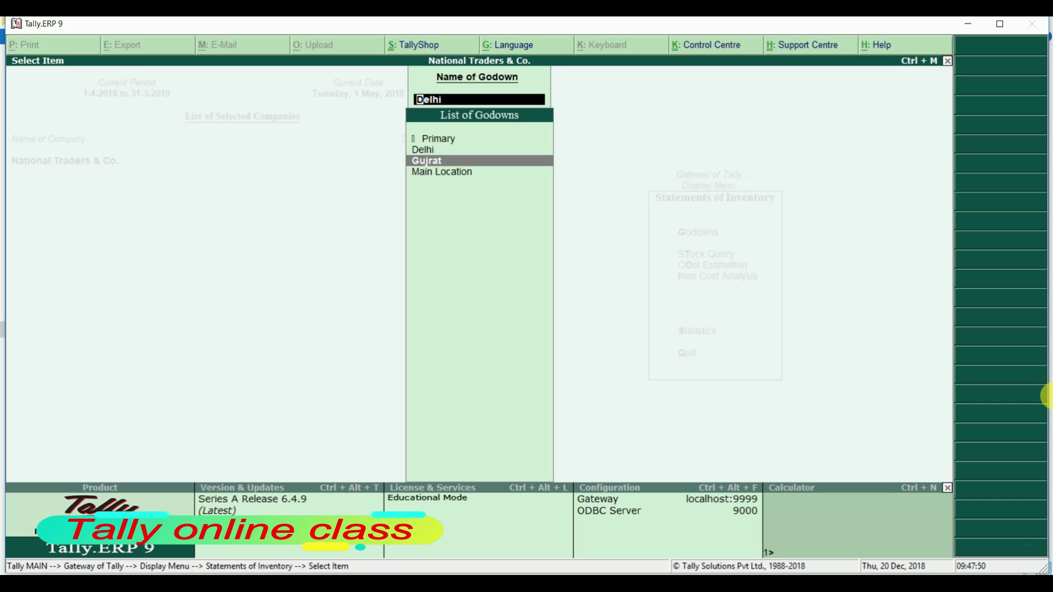
key(Up)
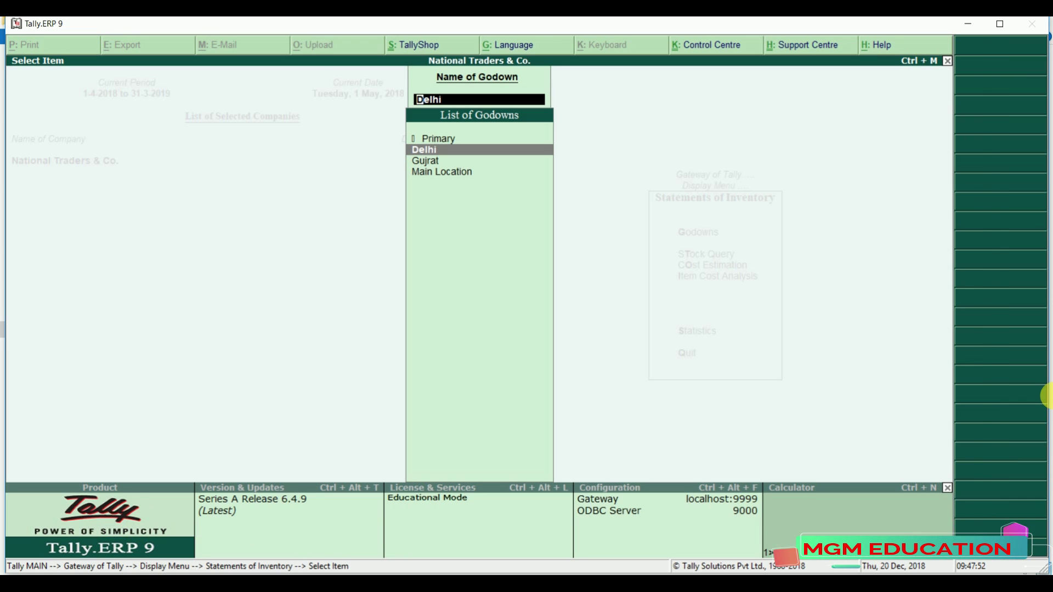
key(Return)
key(Return)
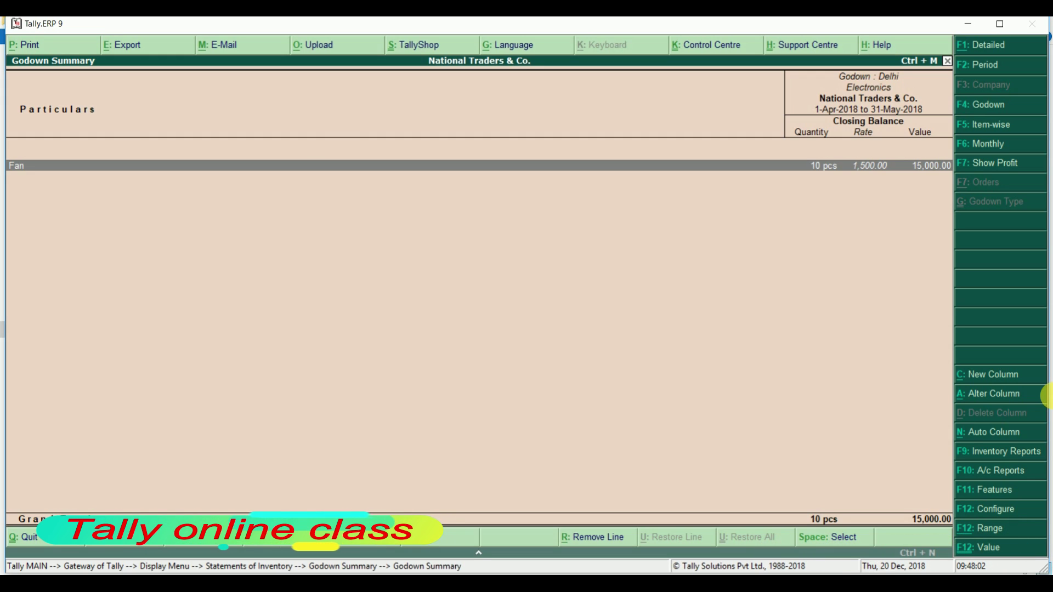
key(Escape)
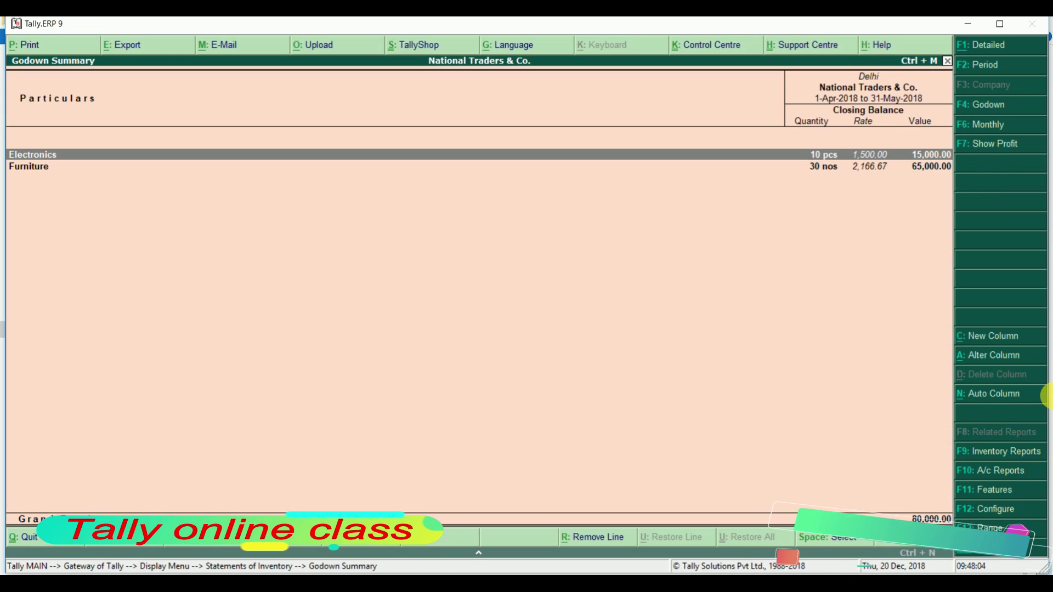
key(Escape)
key(Down)
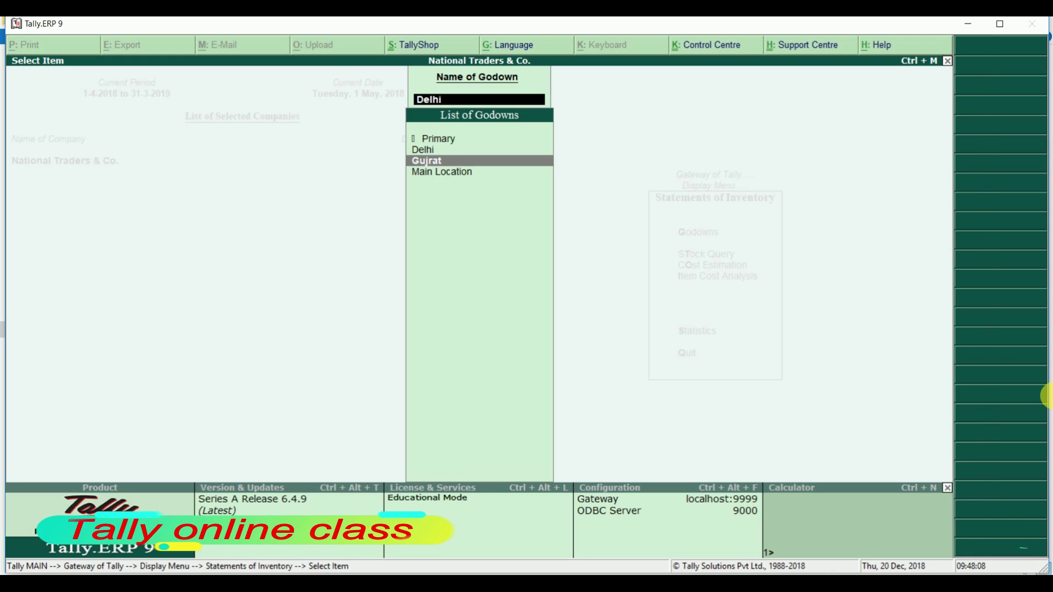
key(Escape)
key(Escape)
key(Escape)
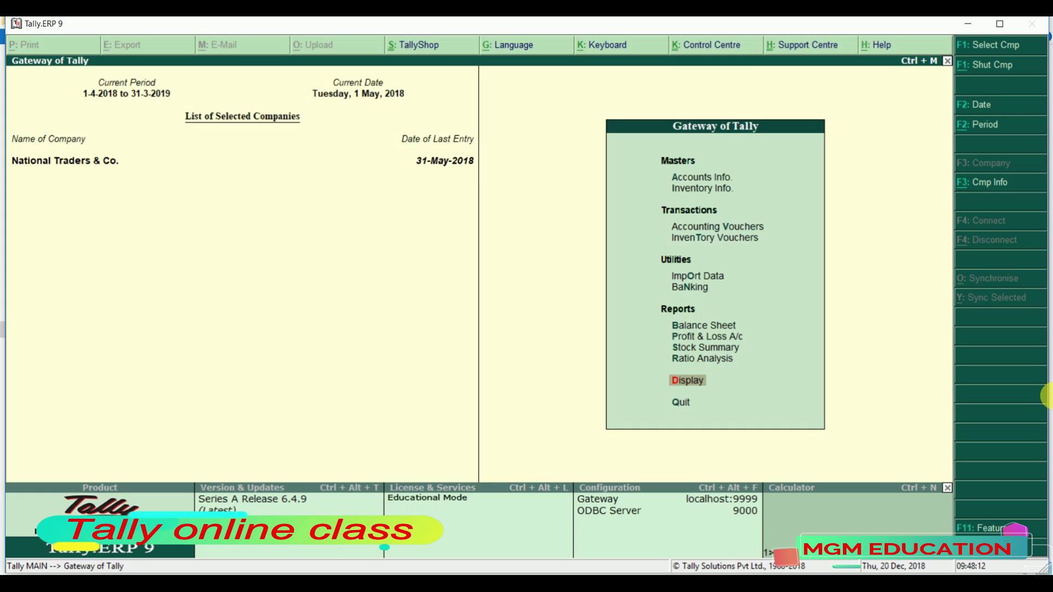
key(Up)
key(Up)
key(Up)
key(Up)
key(Up)
key(Up)
key(Up)
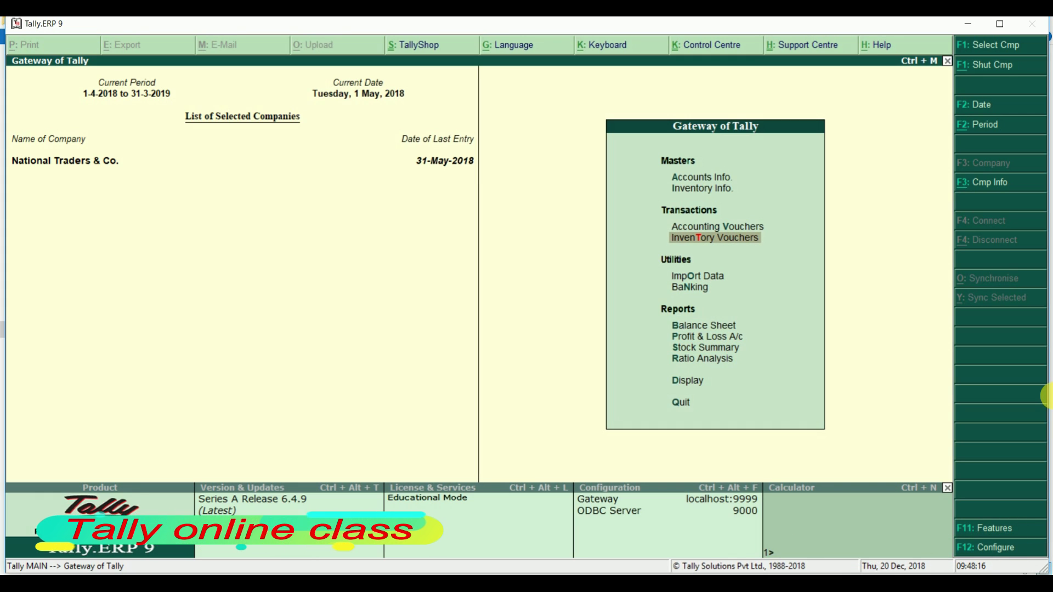
key(Return)
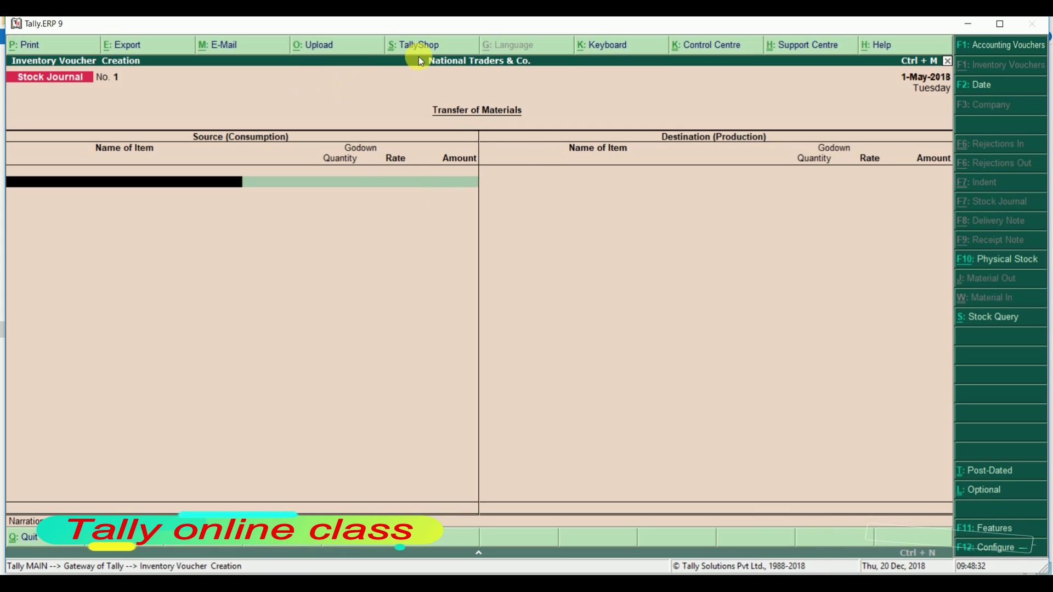
key(Escape)
key(Return)
key(Return)
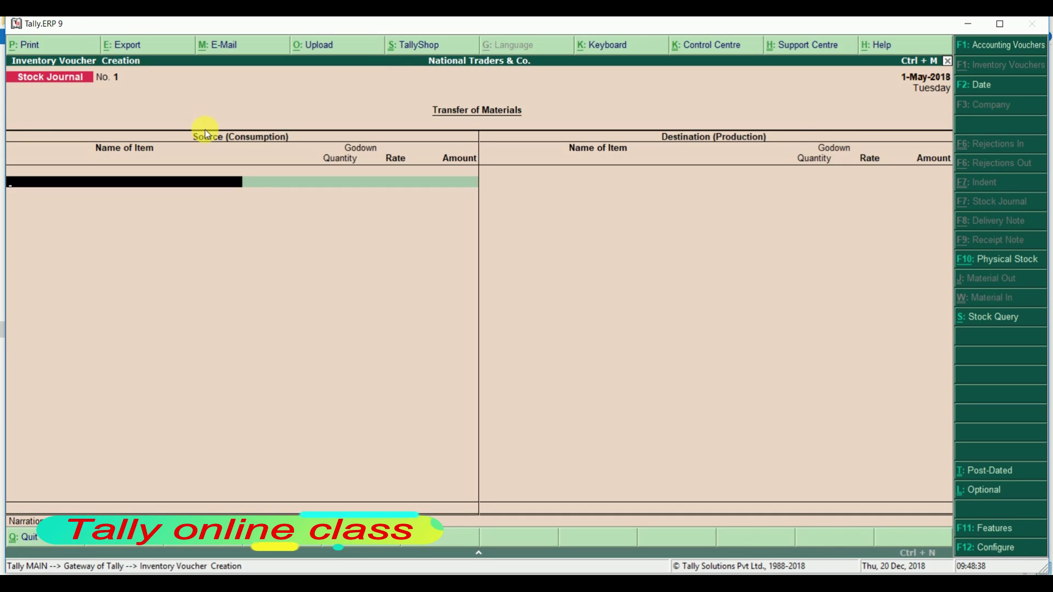
key(Escape)
key(Return)
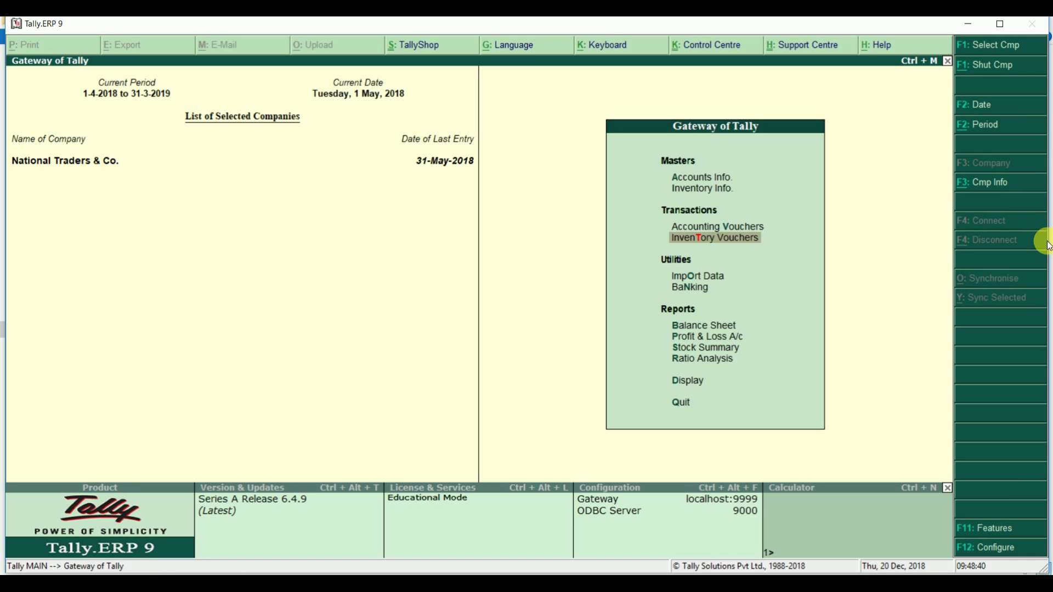
Start accounting voucher entry and switch it to a new Stock Journal voucher
key(Up)
key(Return)
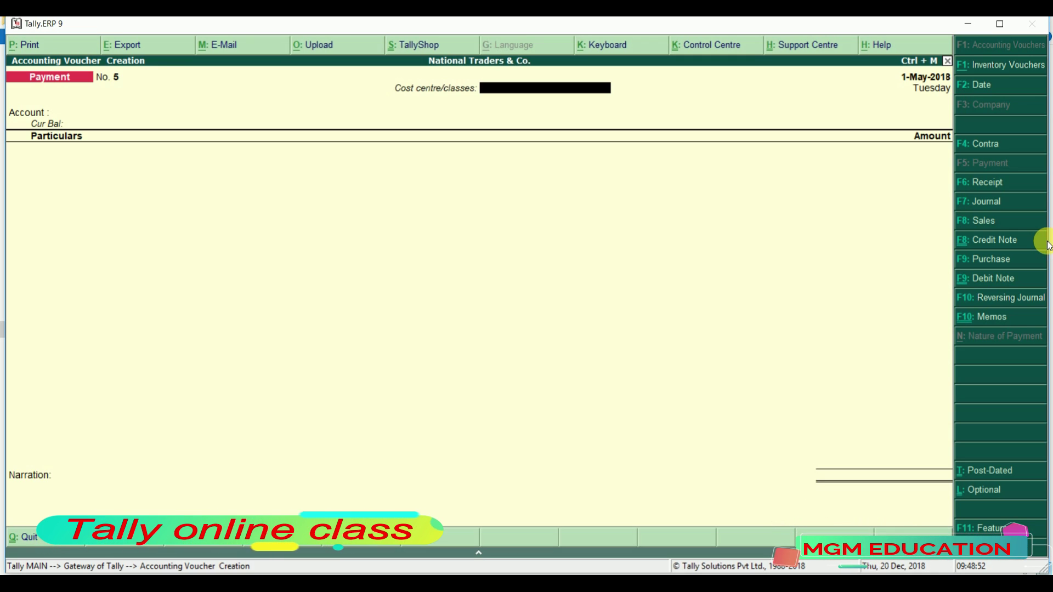
key(alt+F7)
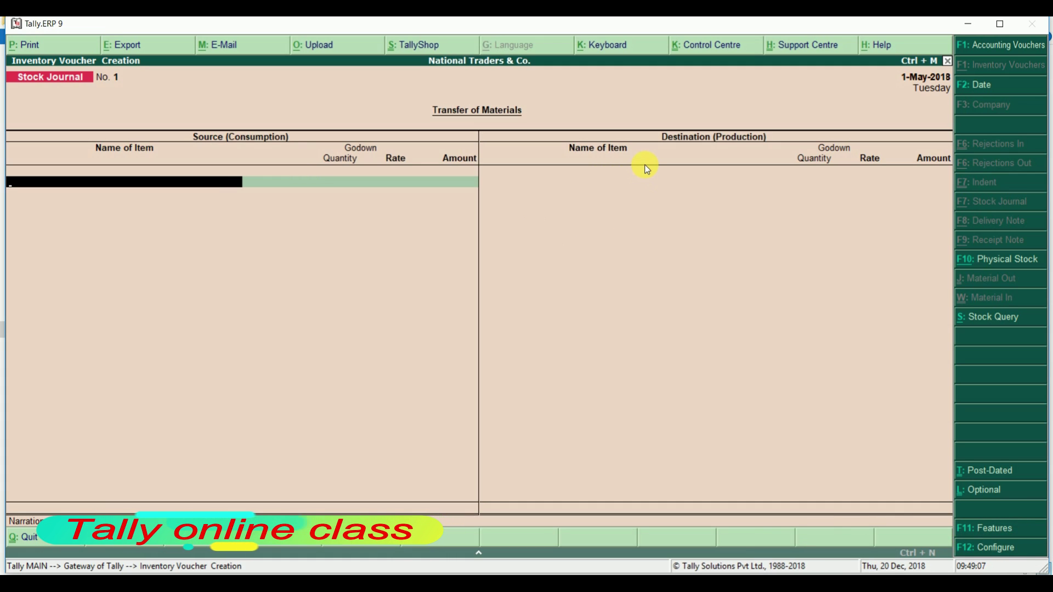
Enter Chairs from the Delhi godown as the source item, with quantity 5 nos at a rate of 500.00
text(A)
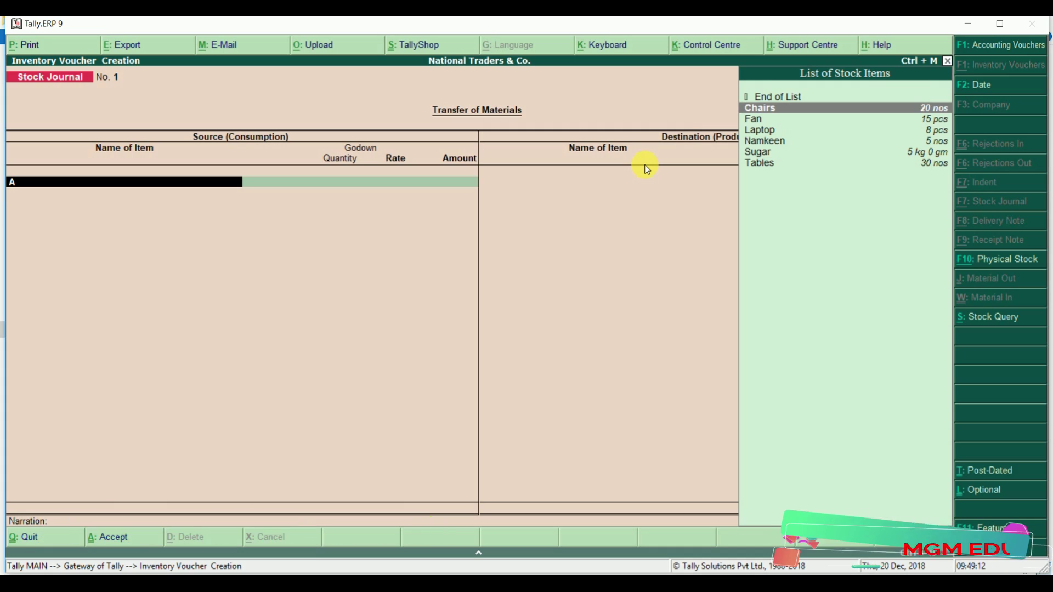
key(Down)
key(Return)
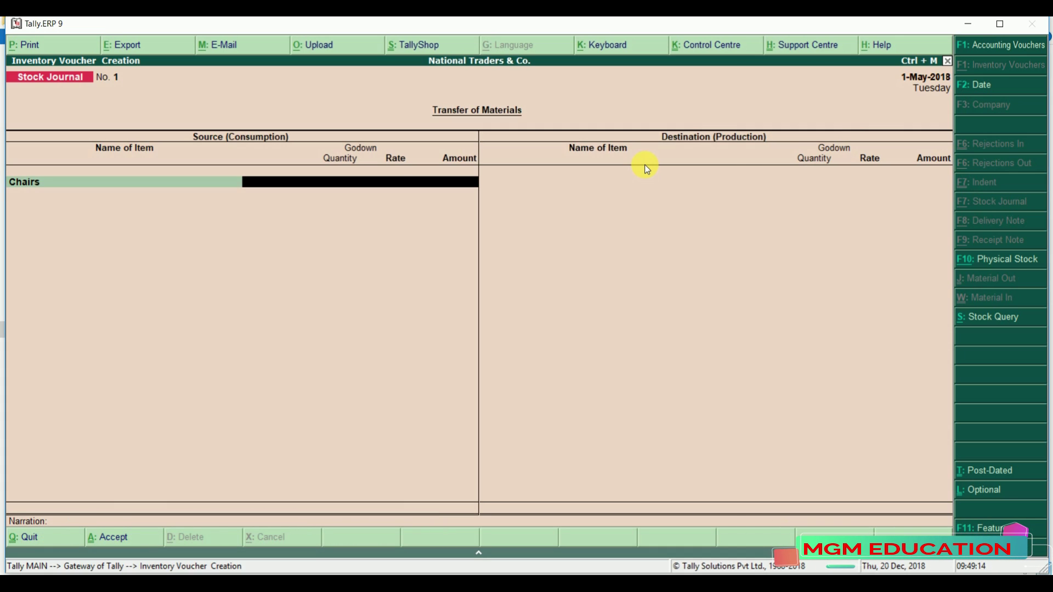
text(D)
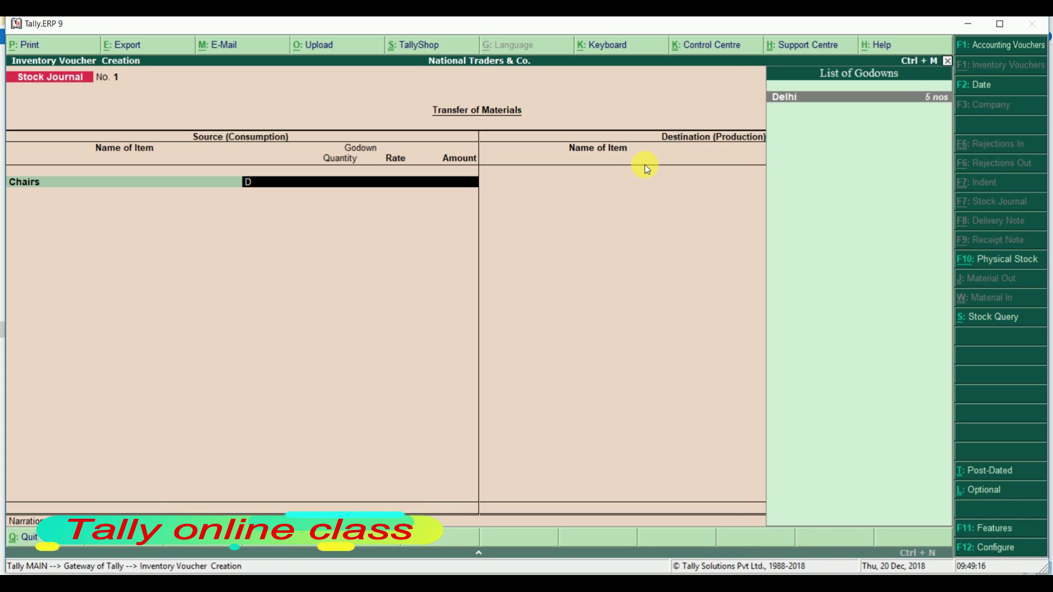
key(Return)
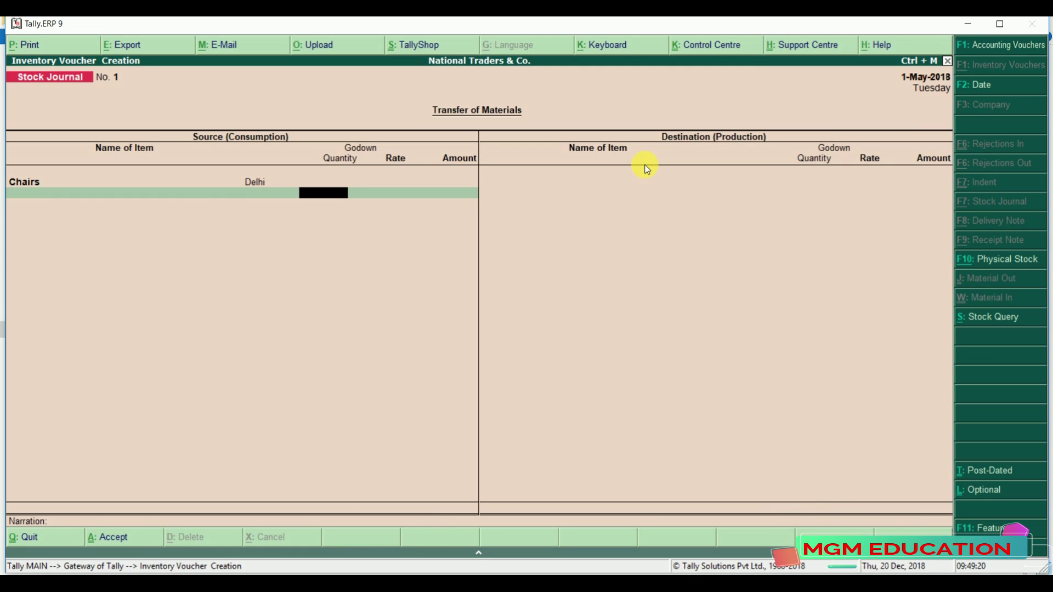
key(Return)
key(Return)
key(Return)
key(Return)
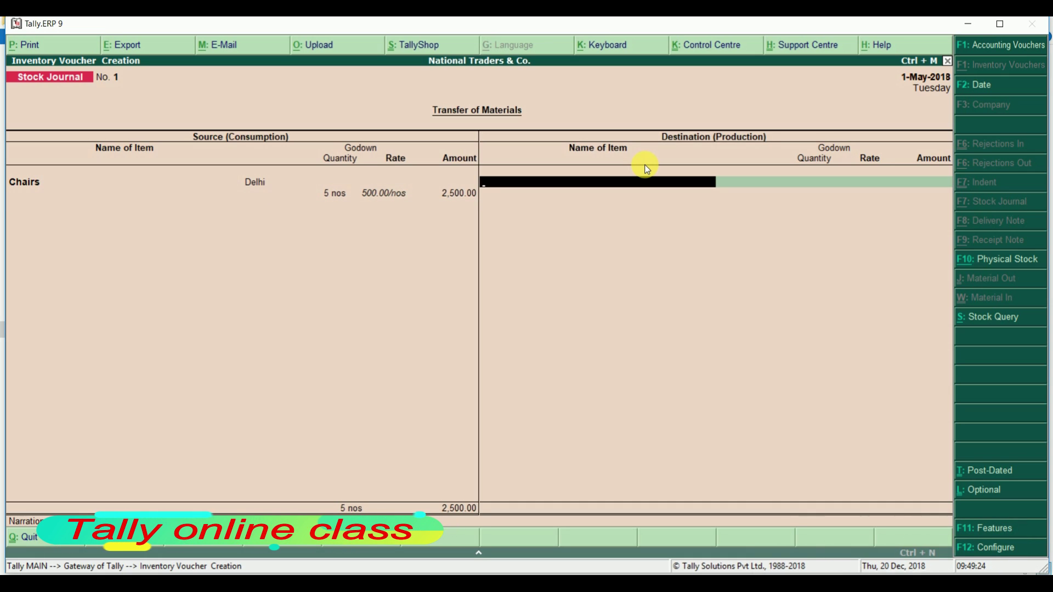
Enter Chairs into the Gujrat godown as the destination item, with quantity 5 nos at a rate of 500.00
text(A)
key(Down)
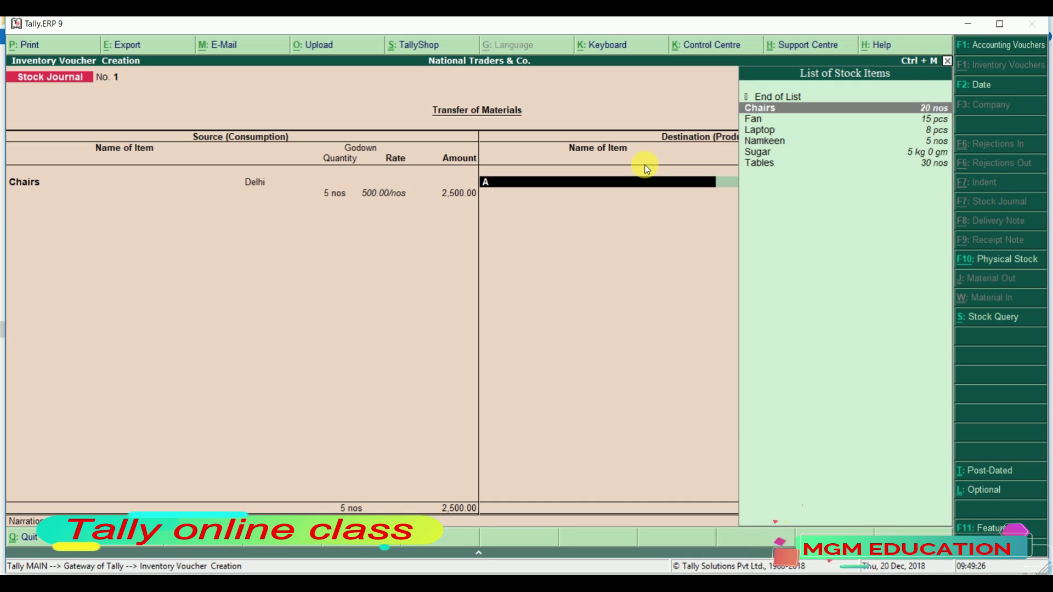
key(Return)
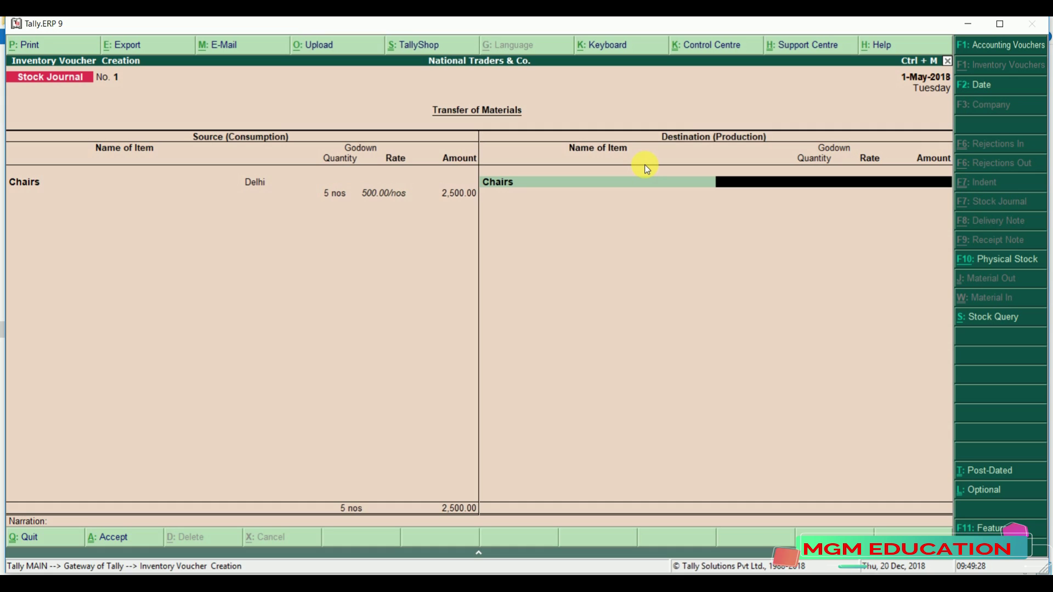
text(G)
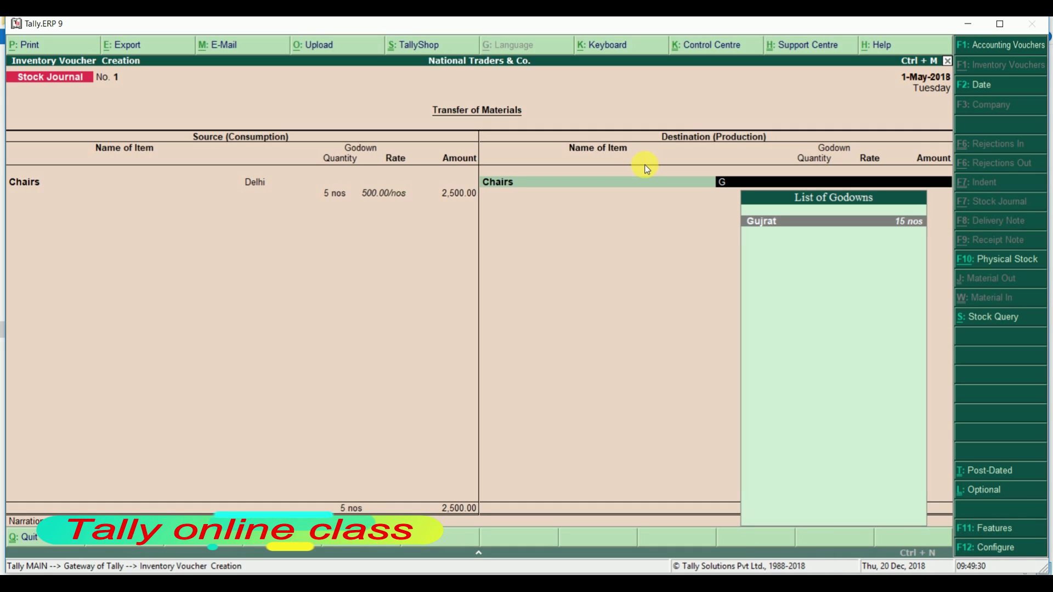
key(Return)
text(5)
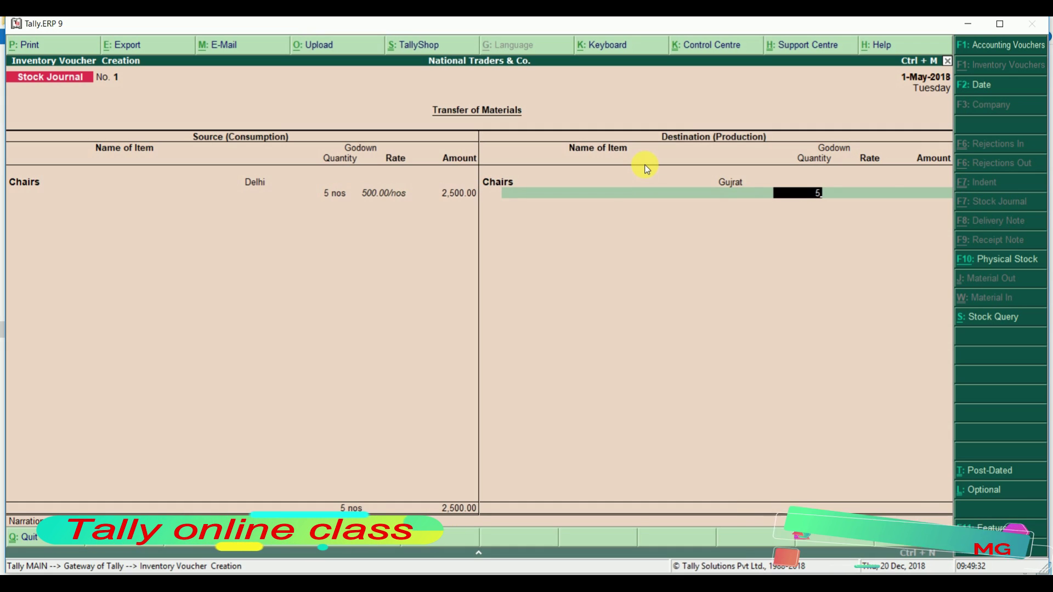
key(Return)
key(Return)
key(Return)
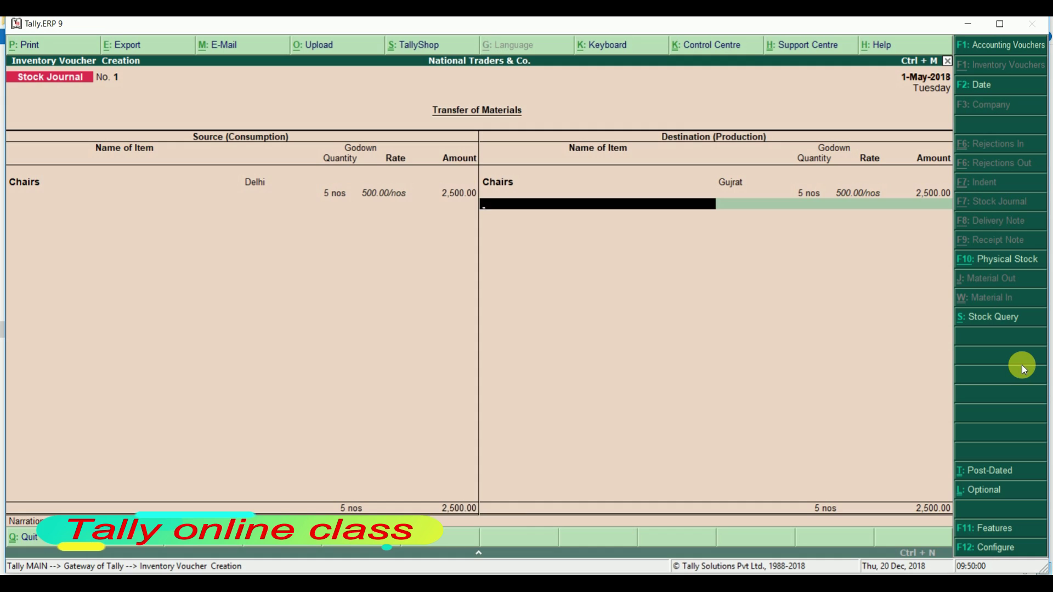
Finish and accept the Stock Journal voucher, leaving voucher entry for the Gateway of Tally
key(Return)
key(Return)
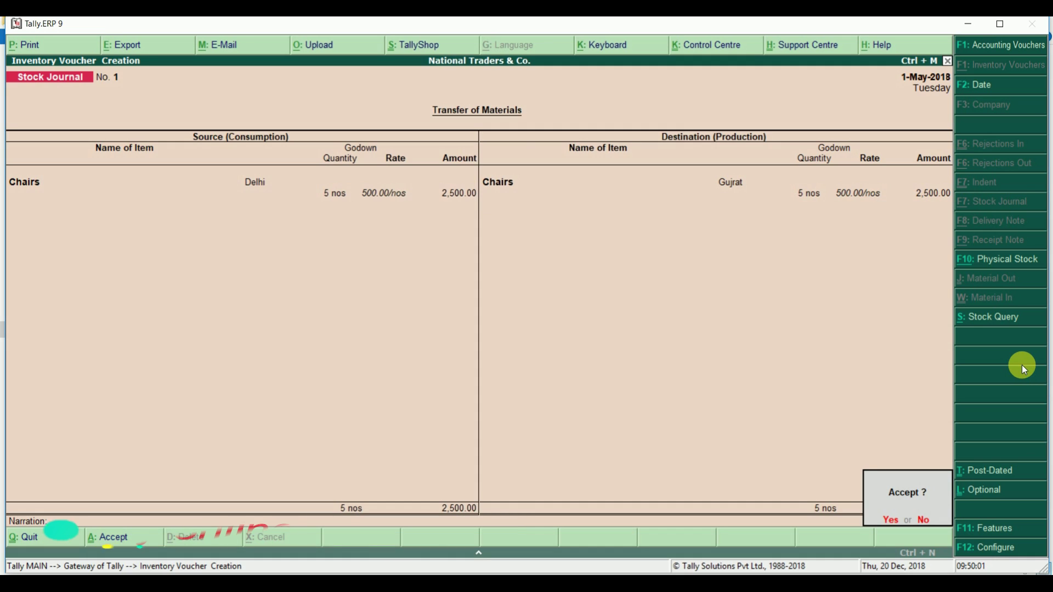
key(Return)
key(Escape)
key(Return)
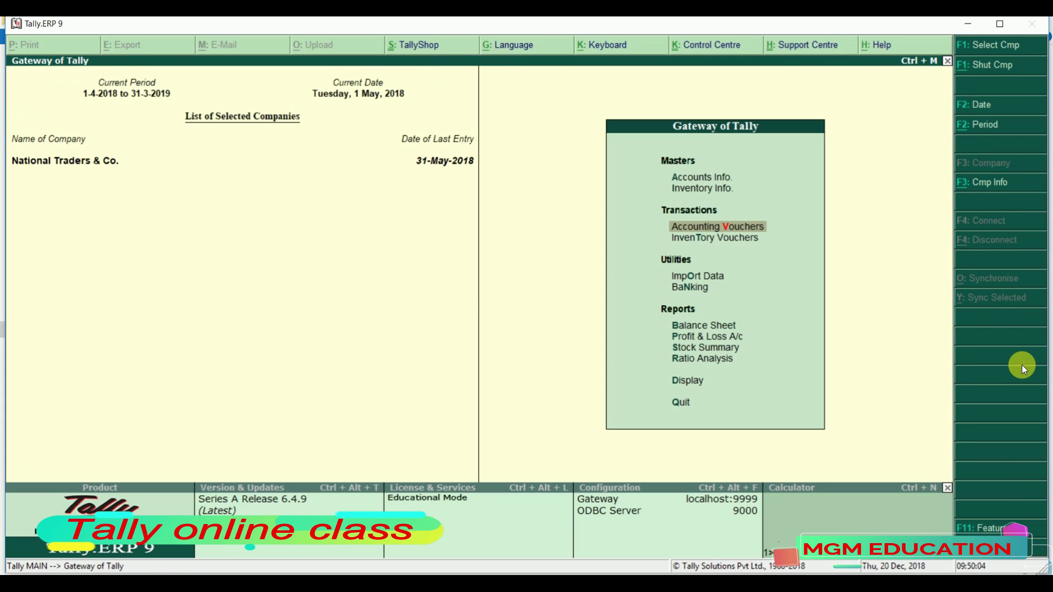
Open the Statements of Inventory among the display reports
key(Down)
key(Down)
key(Down)
key(Down)
key(Down)
key(Down)
key(Down)
key(Down)
key(Return)
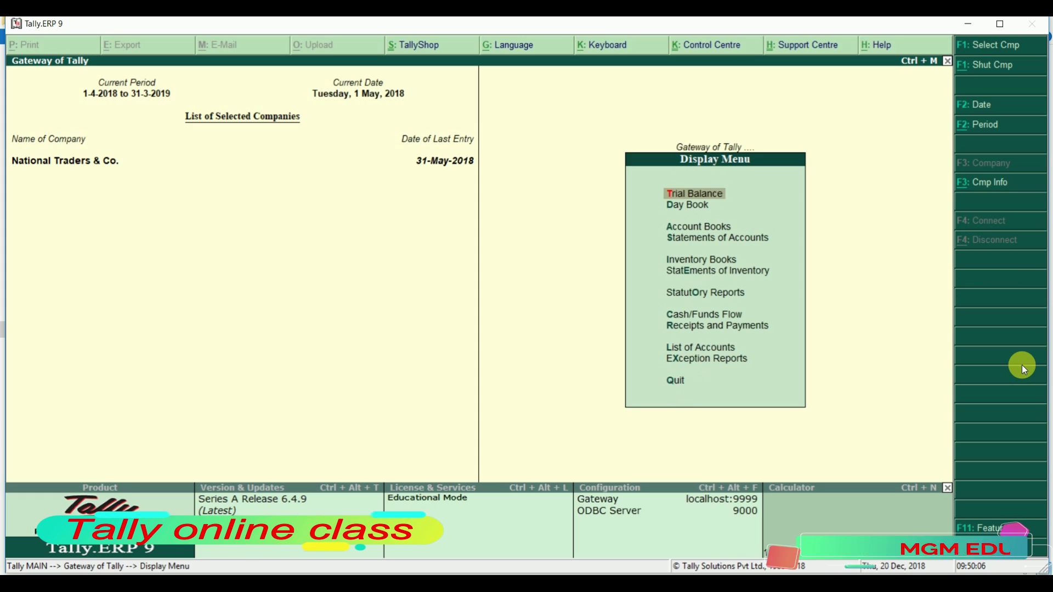
key(Down)
key(Down)
key(Down)
key(Down)
key(Down)
key(Down)
key(Return)
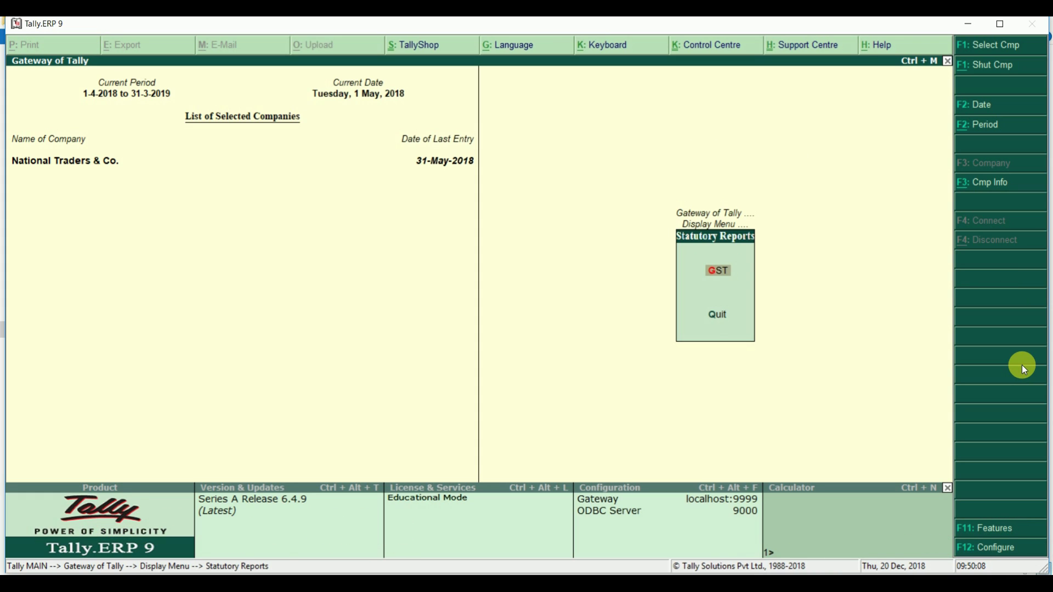
key(Escape)
key(Up)
key(Return)
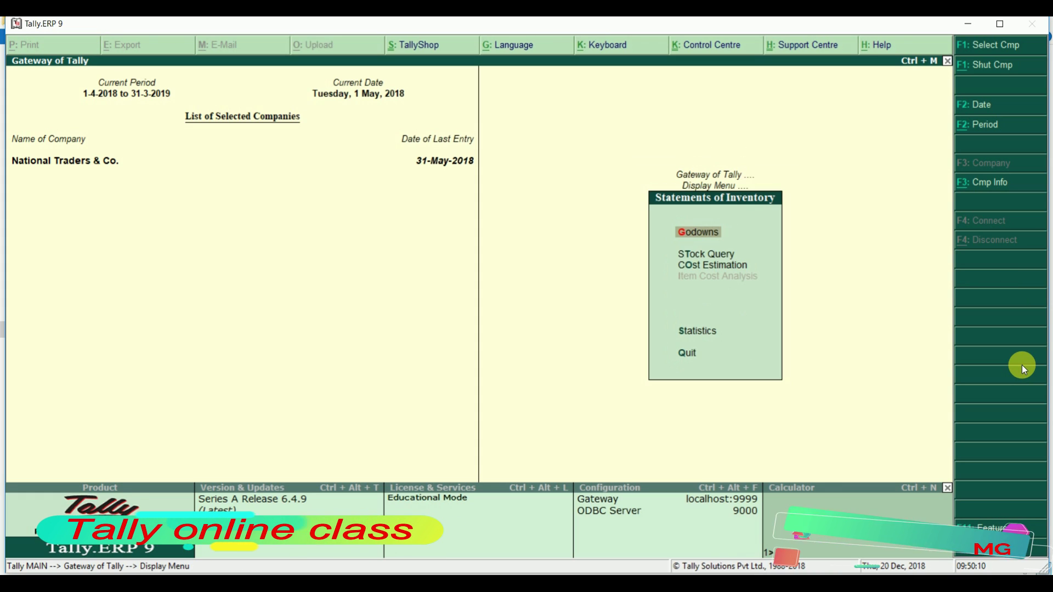
View the Delhi godown's summary and examine the items in its Furniture group
key(Return)
key(Down)
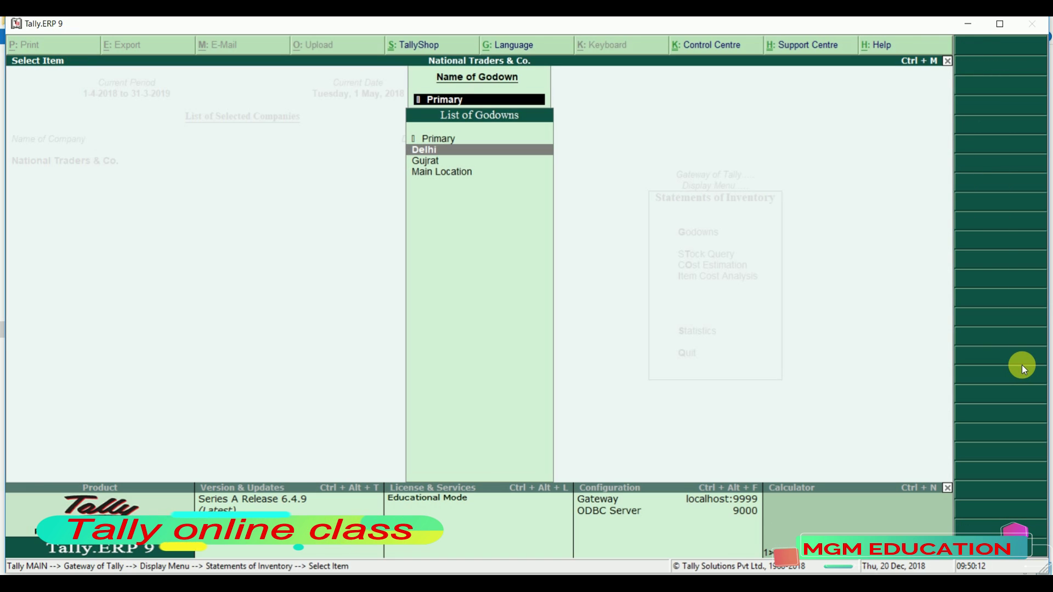
key(Return)
key(Down)
key(Return)
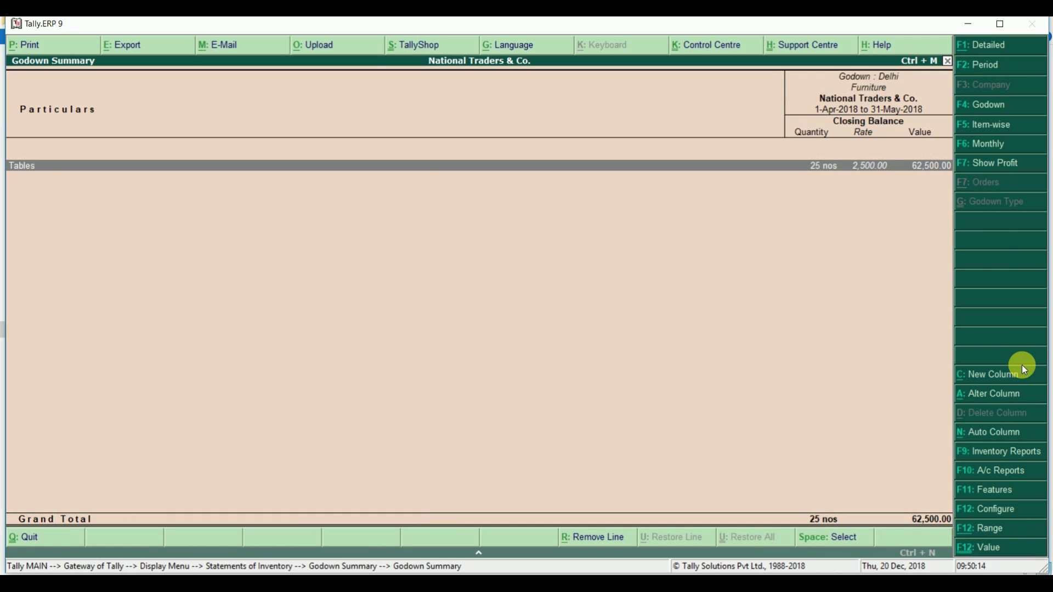
key(Return)
key(Escape)
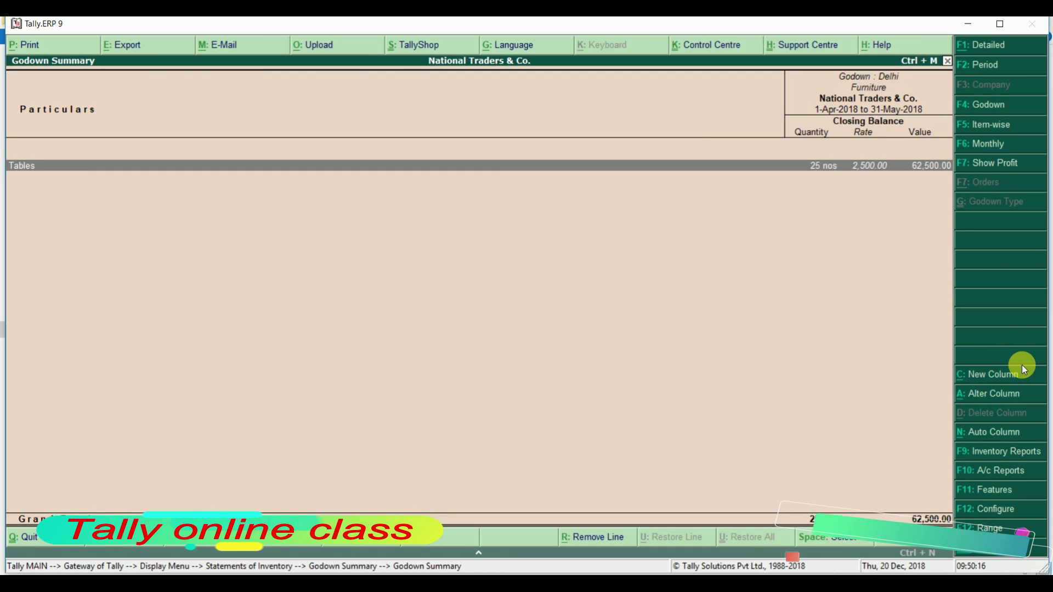
key(Escape)
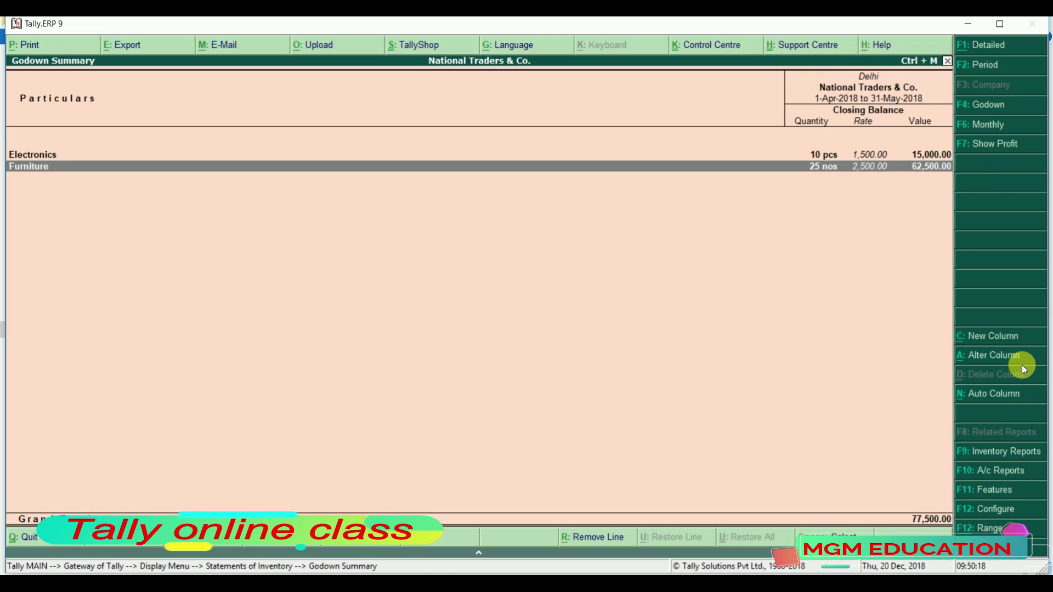
Switch the godown summary to Gujrat and drill down through Furniture to the May vouchers for Chairs
key(F4)
key(Down)
key(Return)
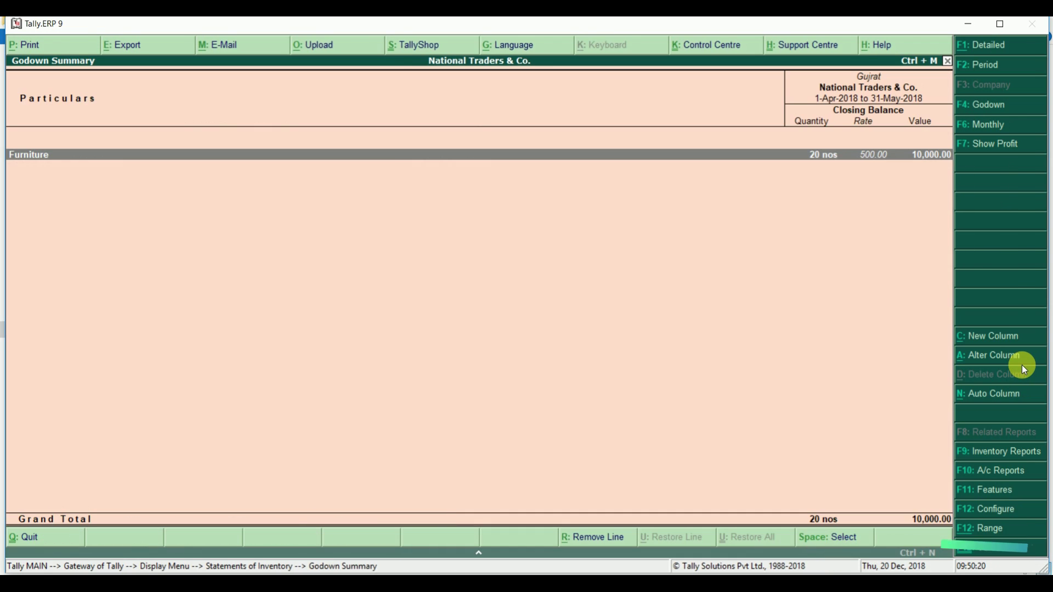
key(Return)
key(Return)
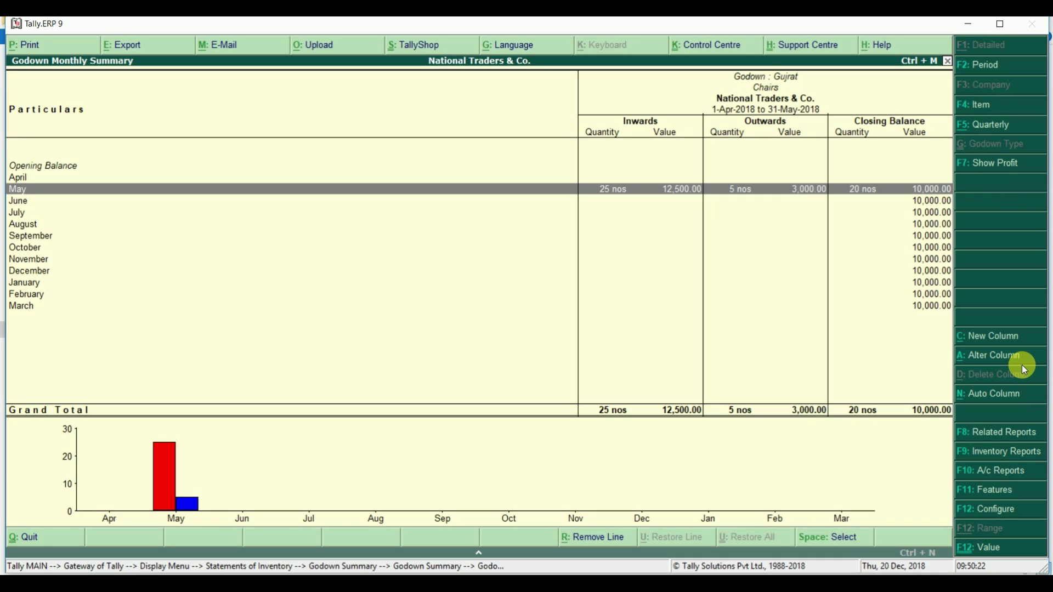
key(Return)
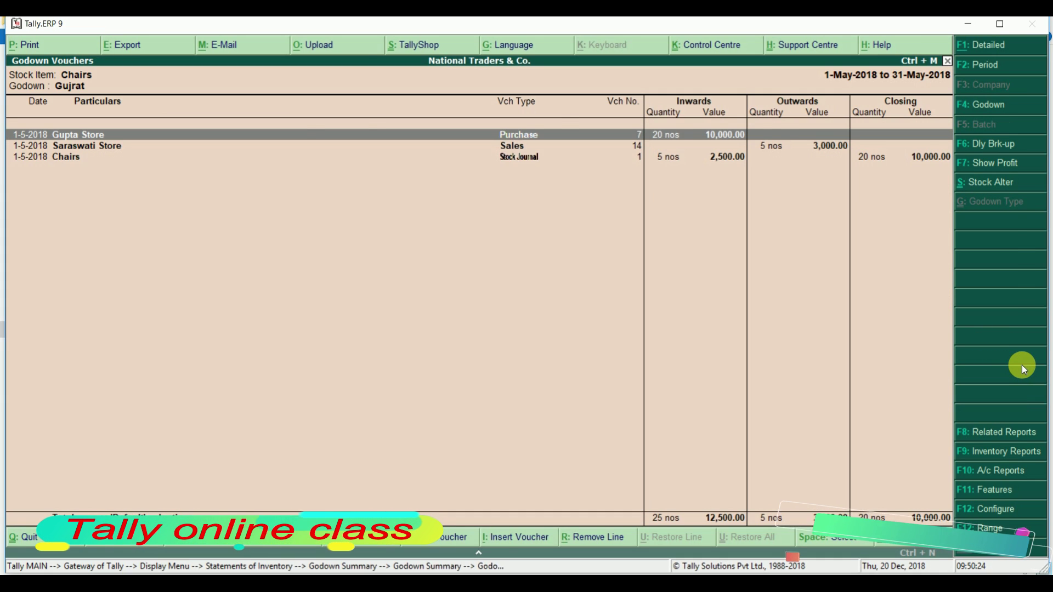
Examine the purchase, sales and stock journal entries for Chairs in the Gujrat godown
key(Down)
key(Down)
key(Up)
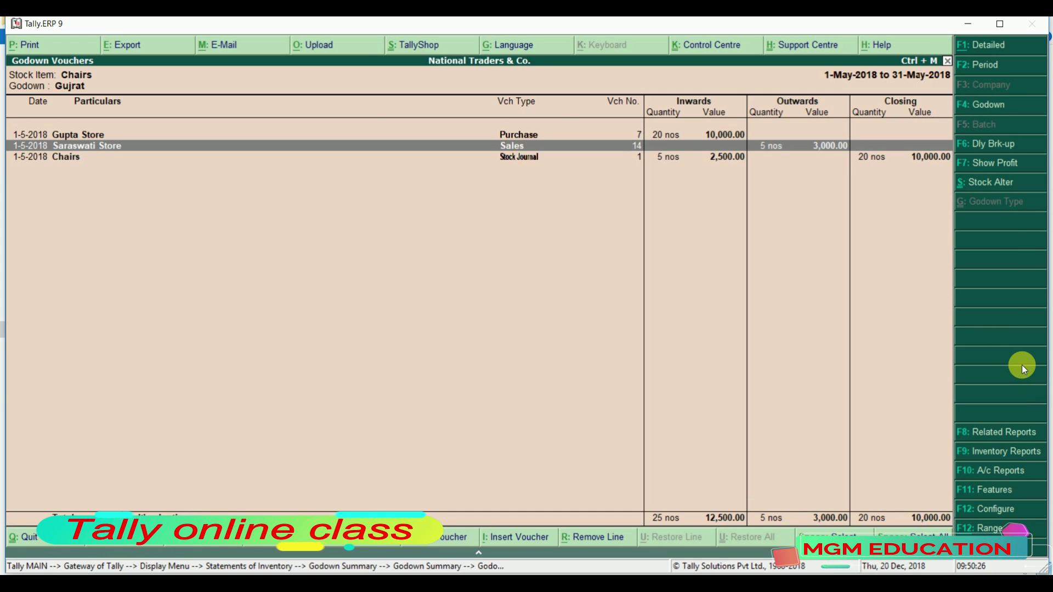
key(Up)
key(Down)
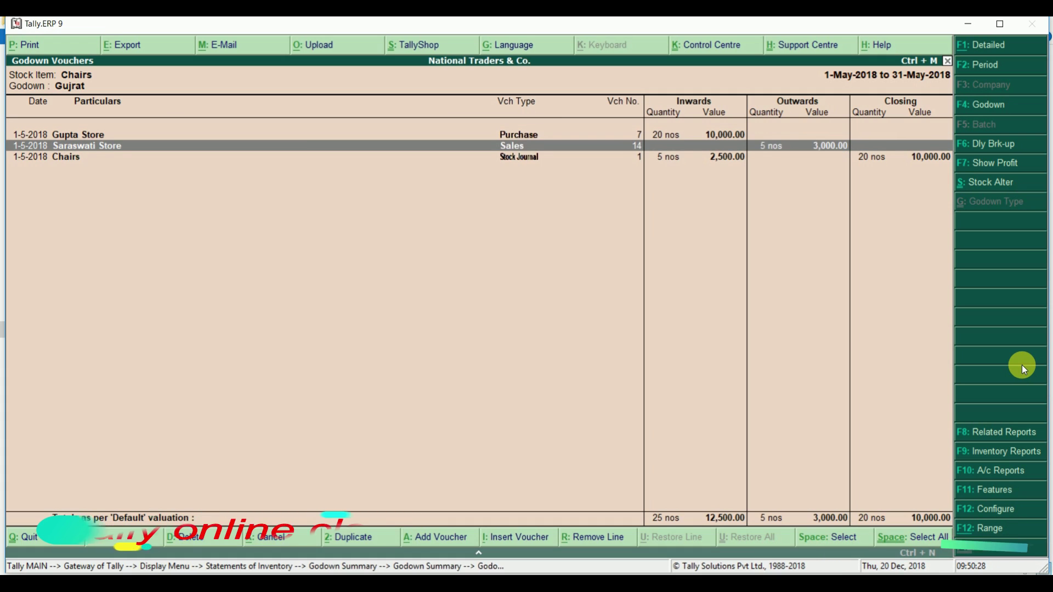
key(Down)
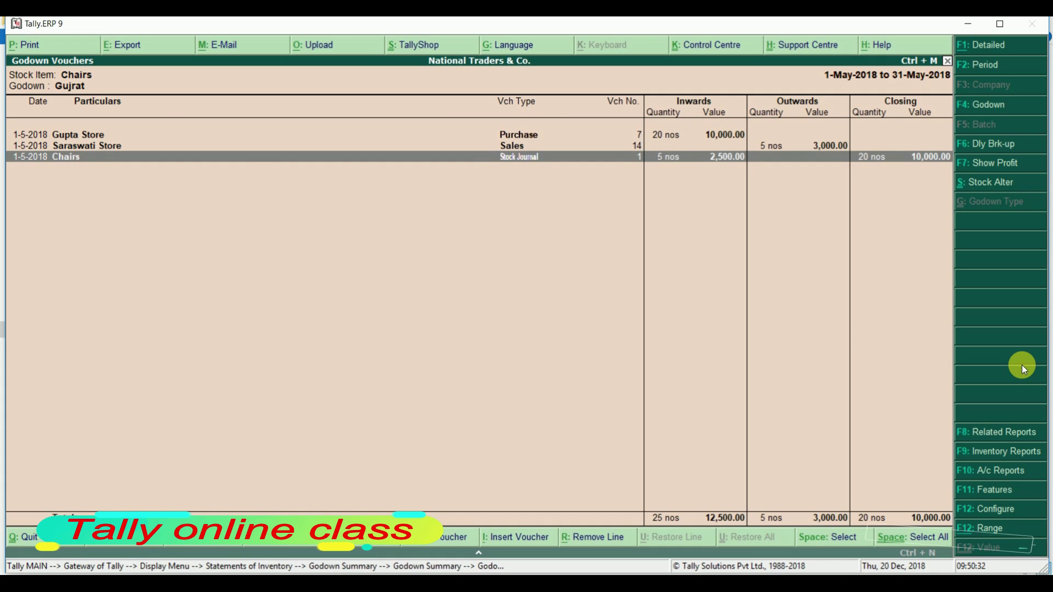
Close the Gujrat godown reports and return to the Gateway of Tally
key(Escape)
key(Escape)
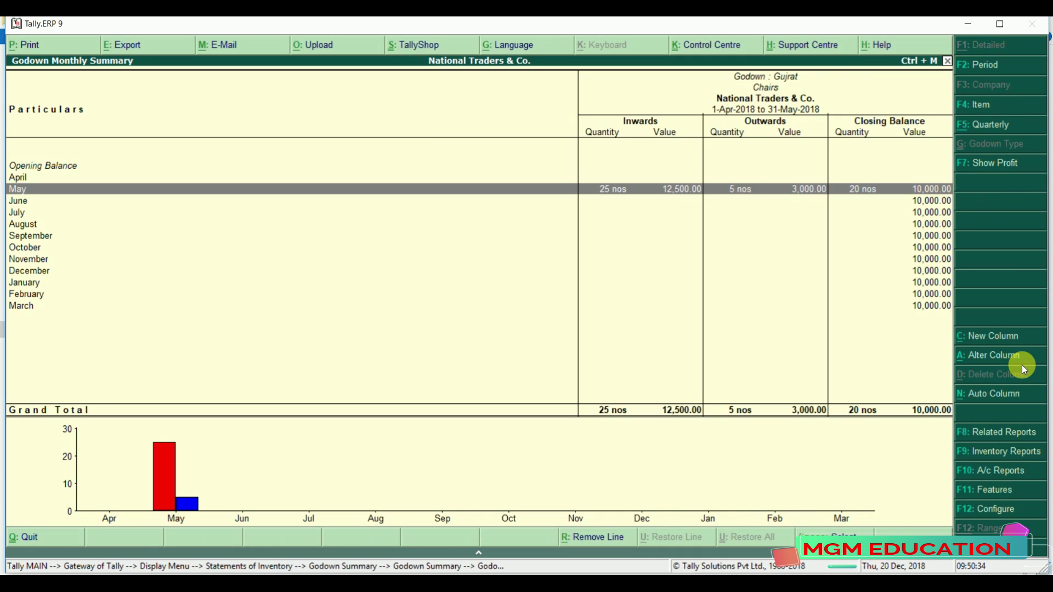
key(Escape)
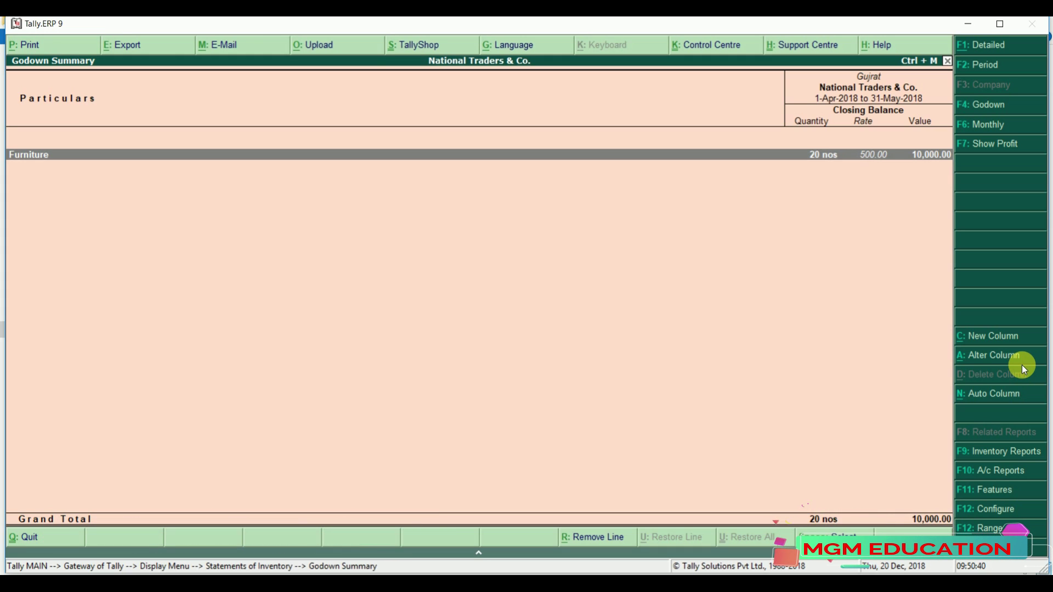
key(Escape)
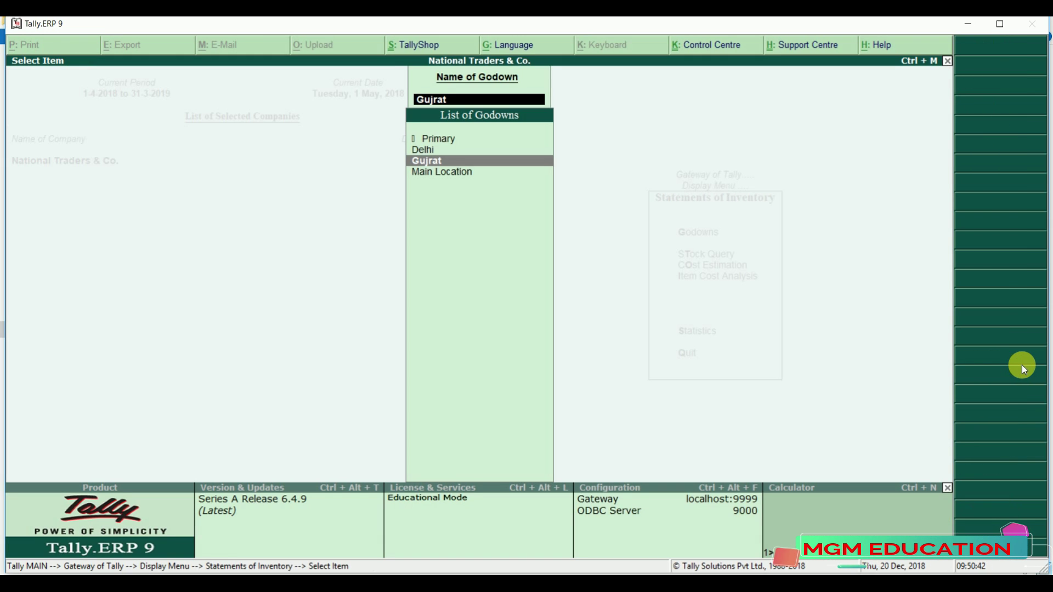
key(Escape)
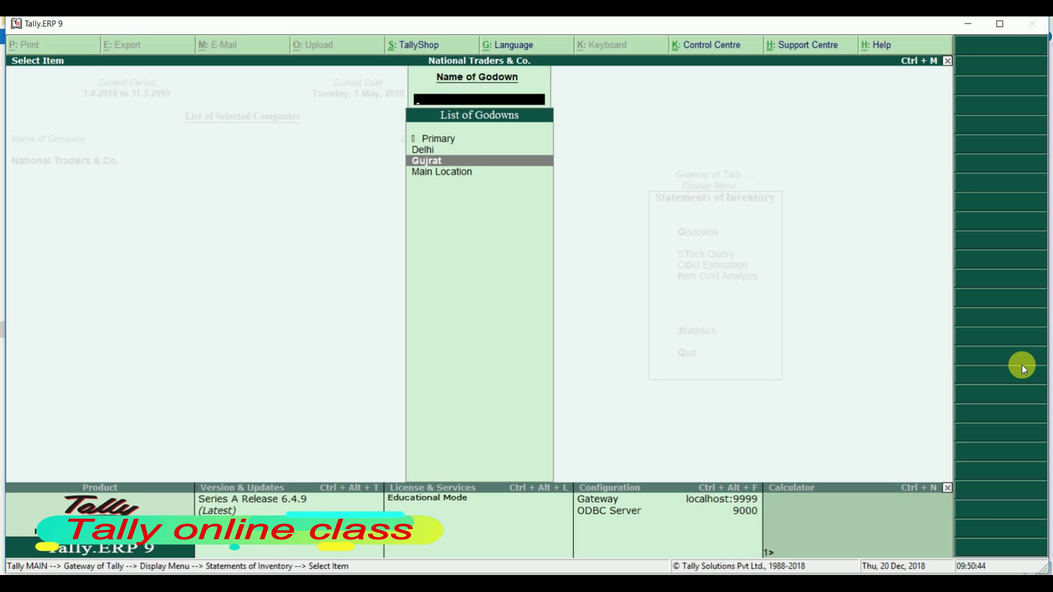
key(Escape)
key(Escape)
key(Escape)
key(Up)
key(Up)
key(Up)
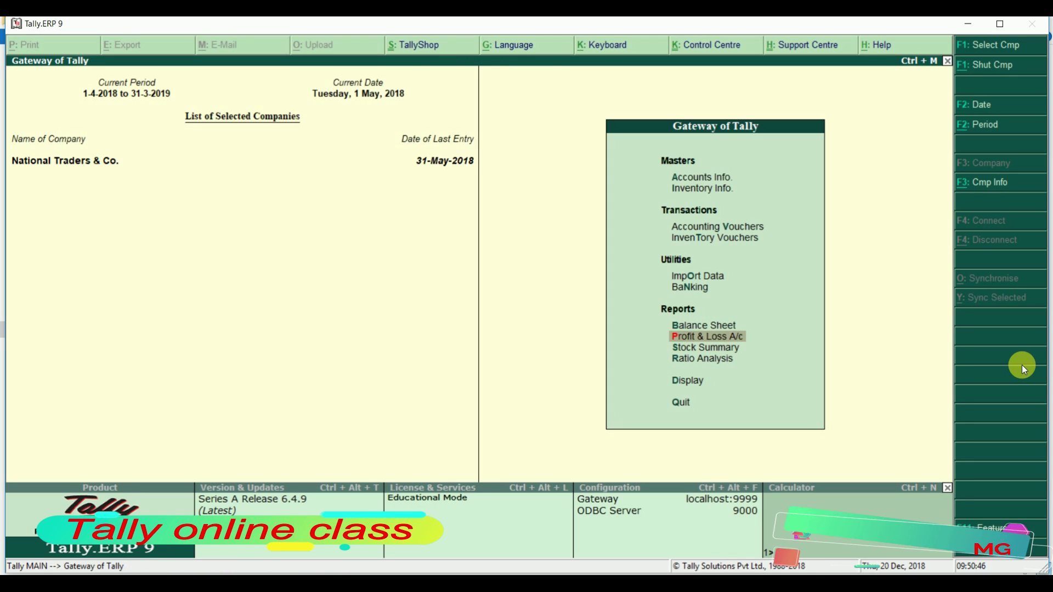
key(Up)
key(Up)
key(Up)
key(Up)
key(Return)
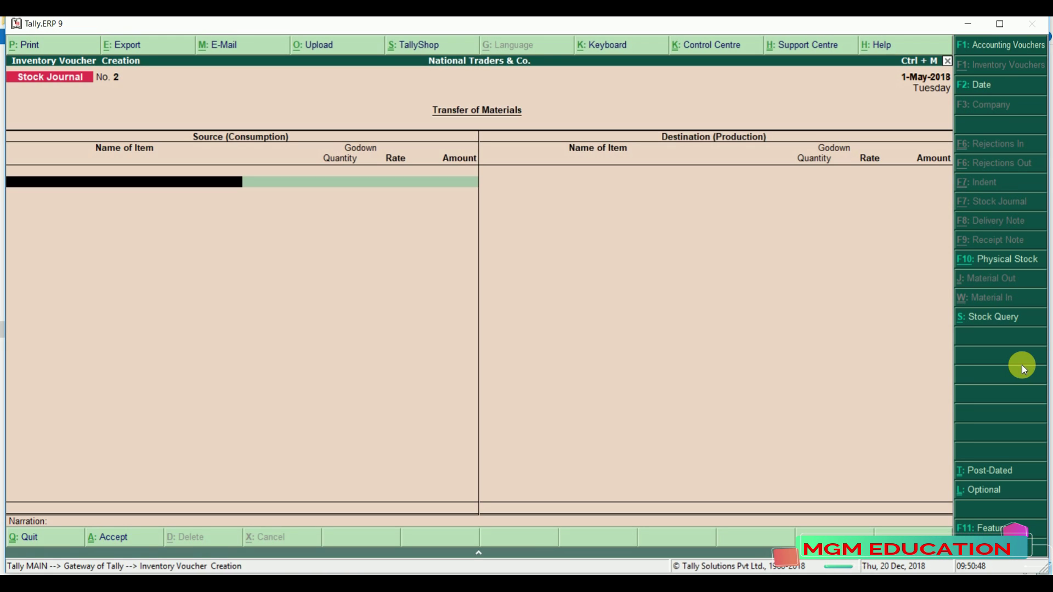
key(Escape)
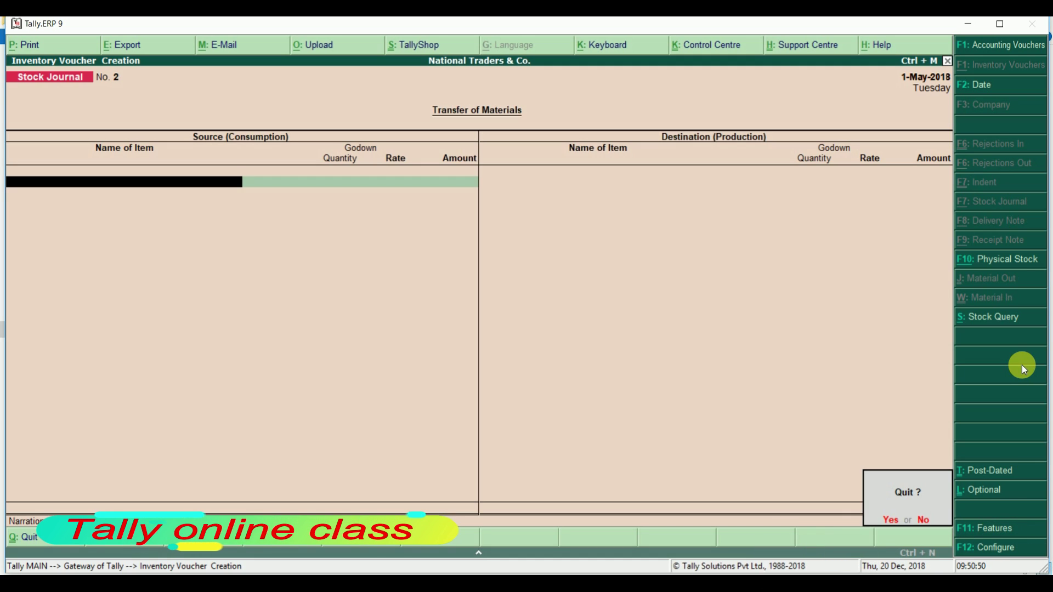
key(y)
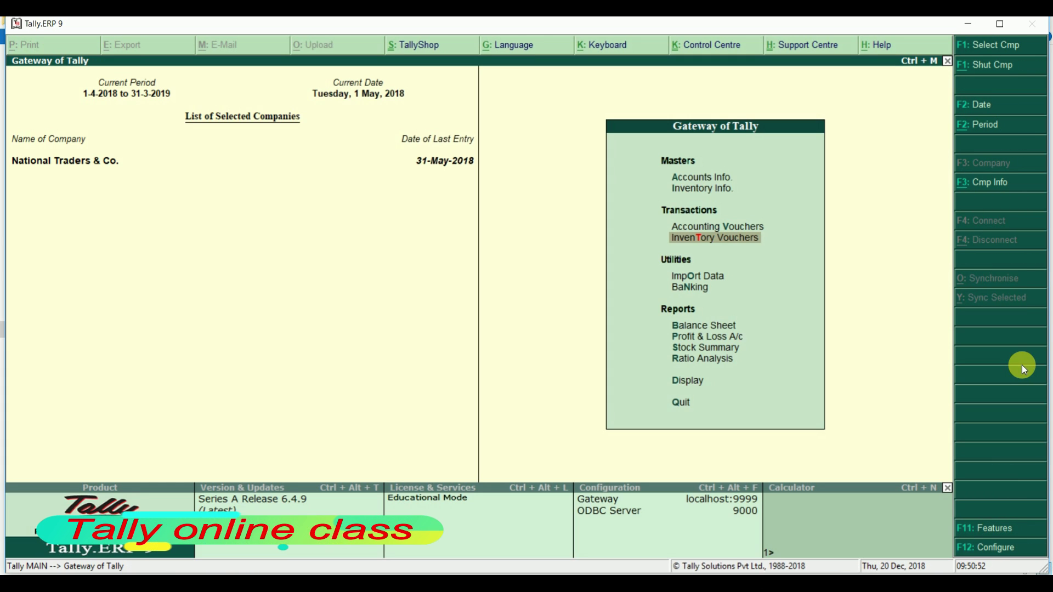